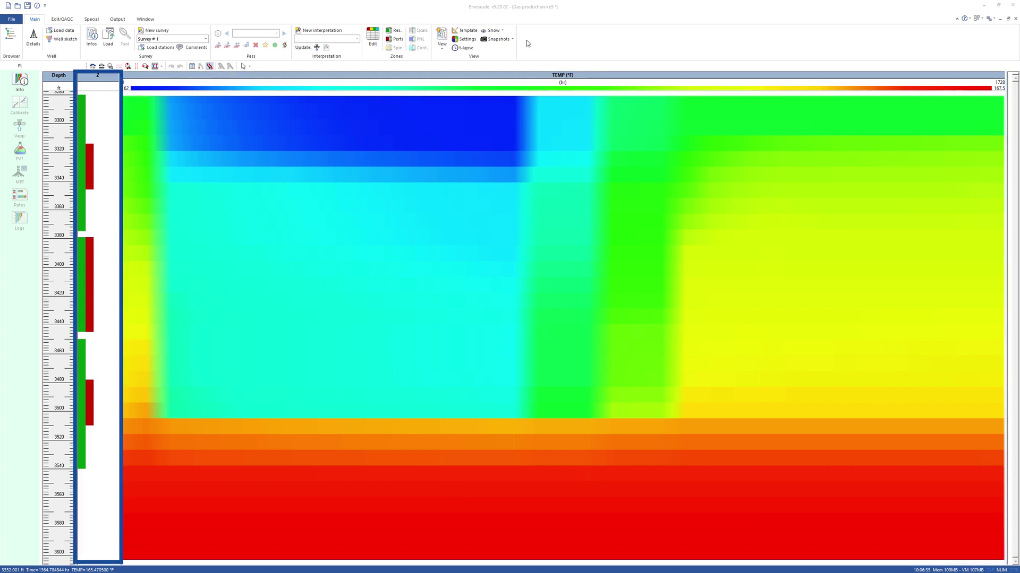
# - Open the TEMP array explorer and extract temperature profiles at 192 and 432 hr
pyautogui.rightClick(524, 294)
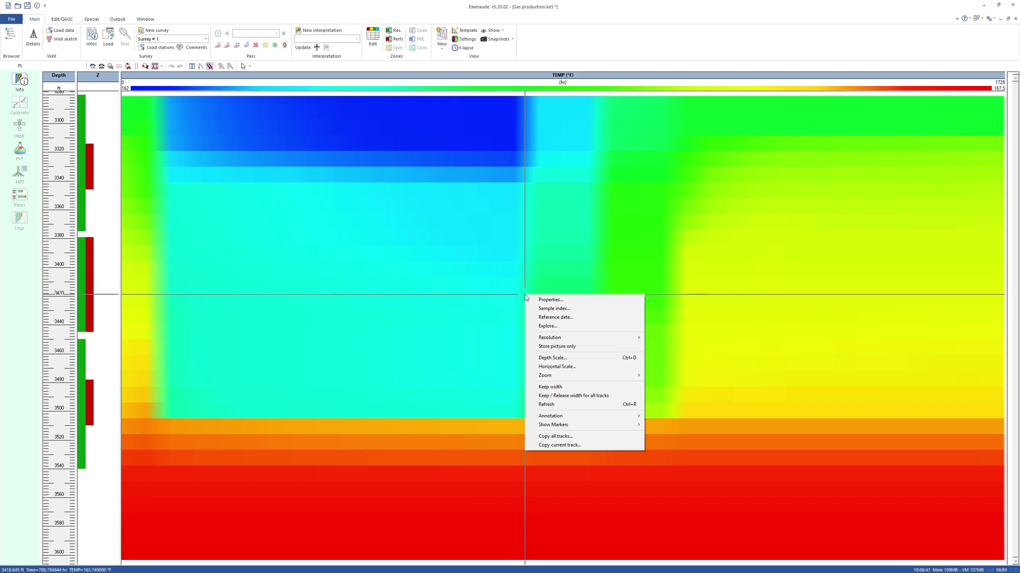
pyautogui.click(532, 326)
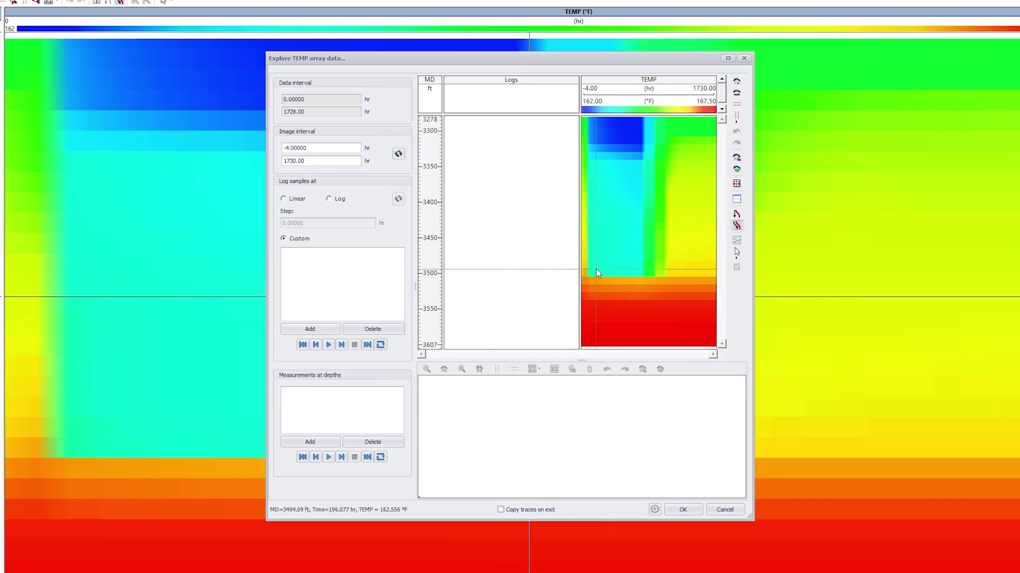
pyautogui.rightClick(576, 272)
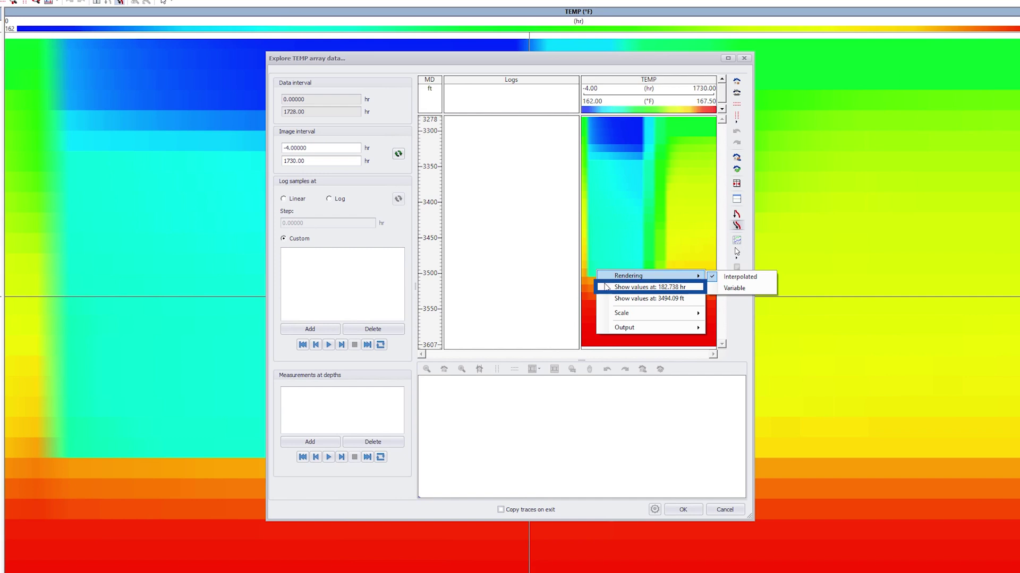
pyautogui.click(606, 287)
pyautogui.rightClick(617, 274)
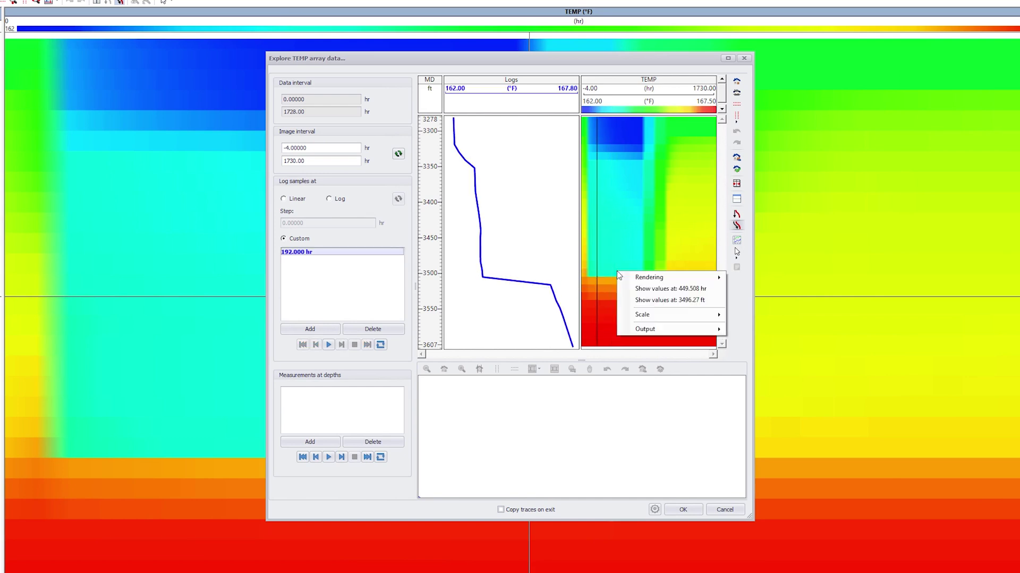
pyautogui.click(628, 290)
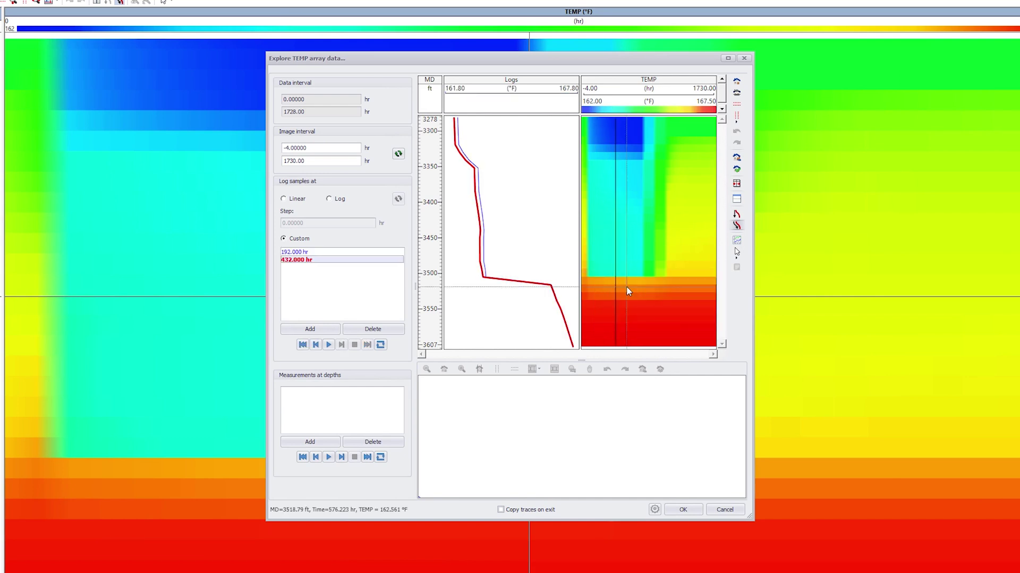
# - Add the 672, 960 and 1344 hr profiles and keep the traces on exit
pyautogui.click(323, 330)
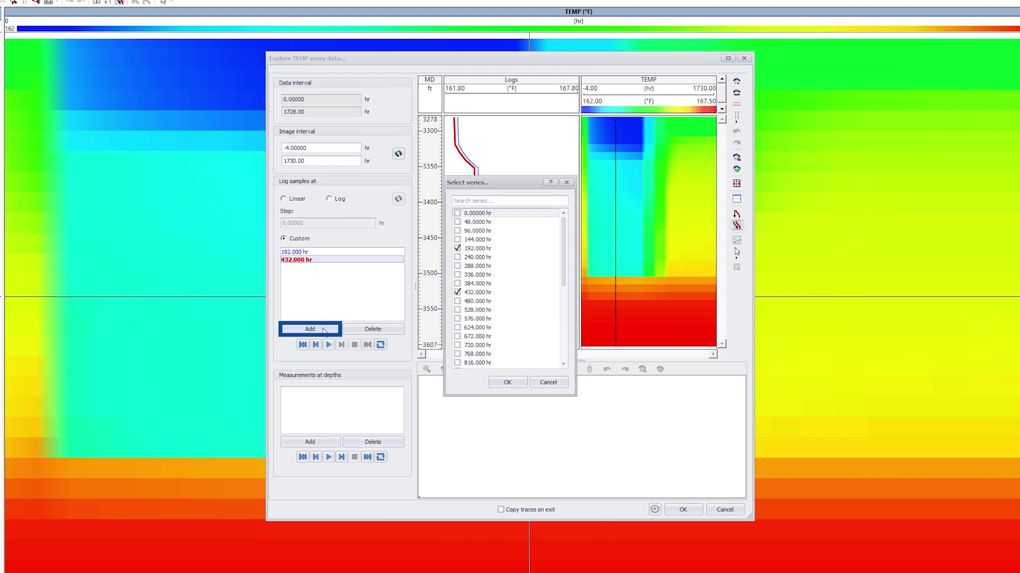
pyautogui.click(467, 336)
pyautogui.moveTo(564, 286); pyautogui.dragTo(564, 331)
pyautogui.click(458, 292)
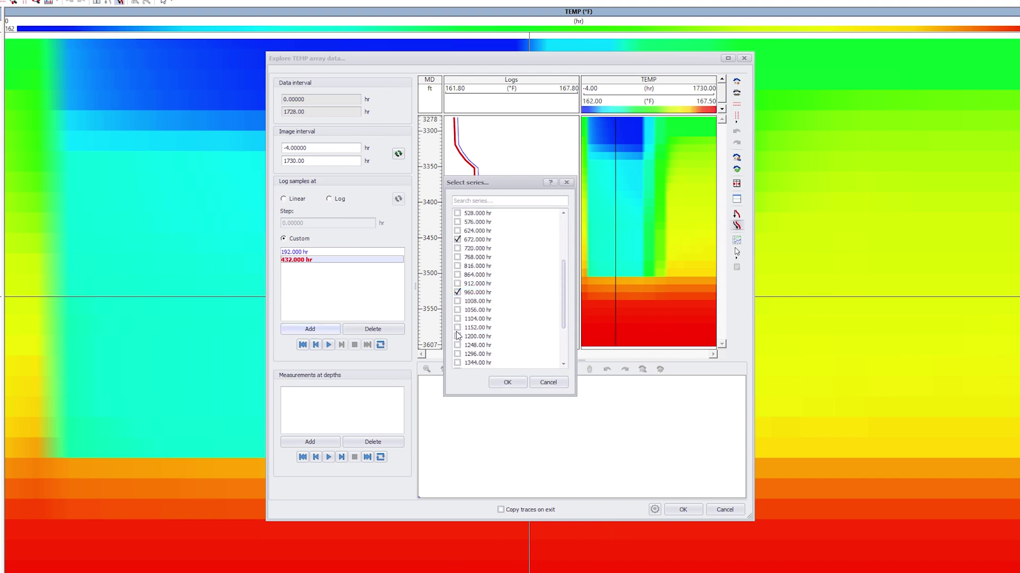
pyautogui.click(457, 362)
pyautogui.click(508, 382)
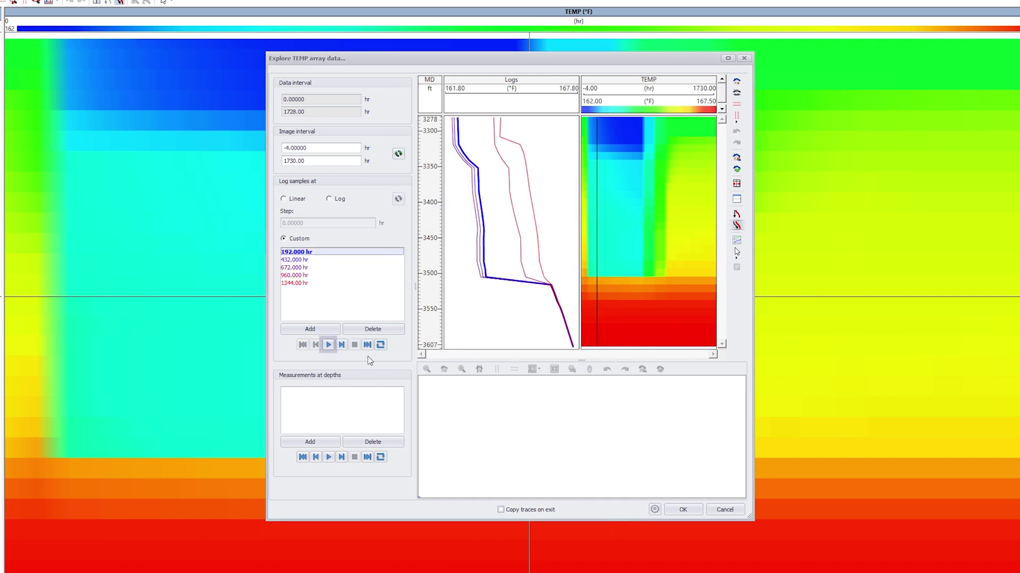
pyautogui.click(328, 345)
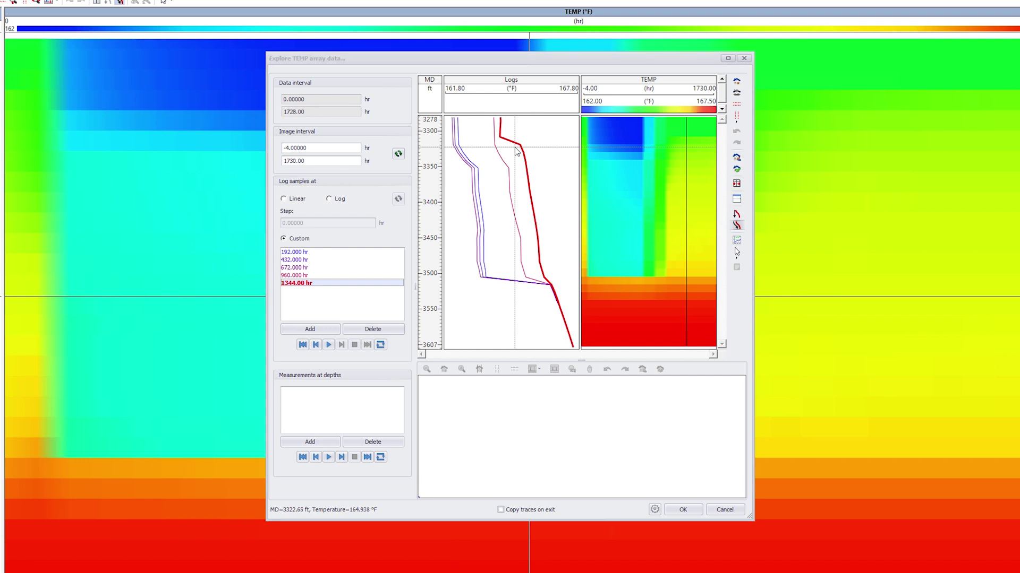
pyautogui.click(500, 510)
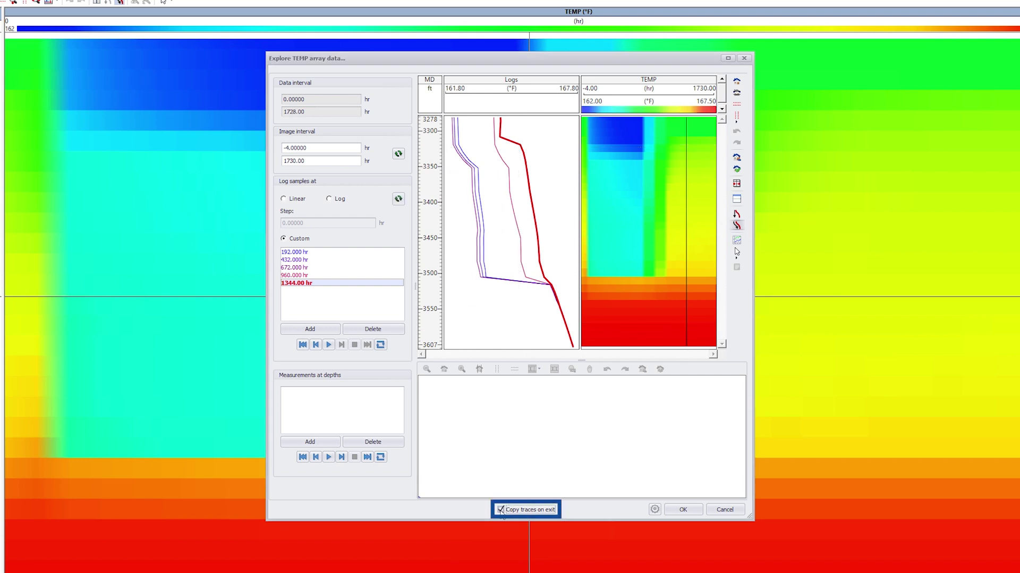
# - Copy the traces out of the explorer, then give Survey # 1 a gas rate Qg of 1000 Mscf/D
pyautogui.click(682, 510)
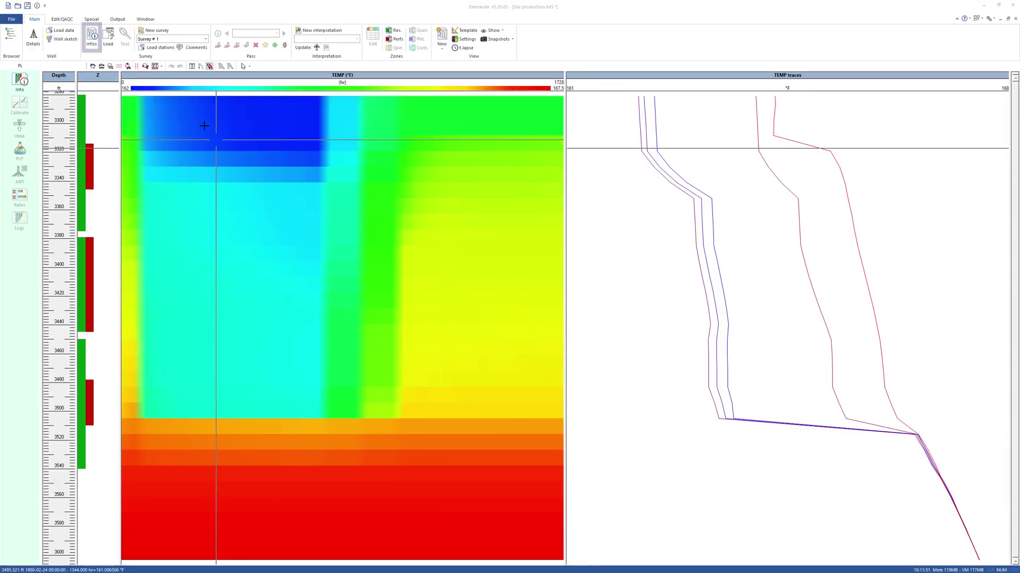
pyautogui.click(91, 38)
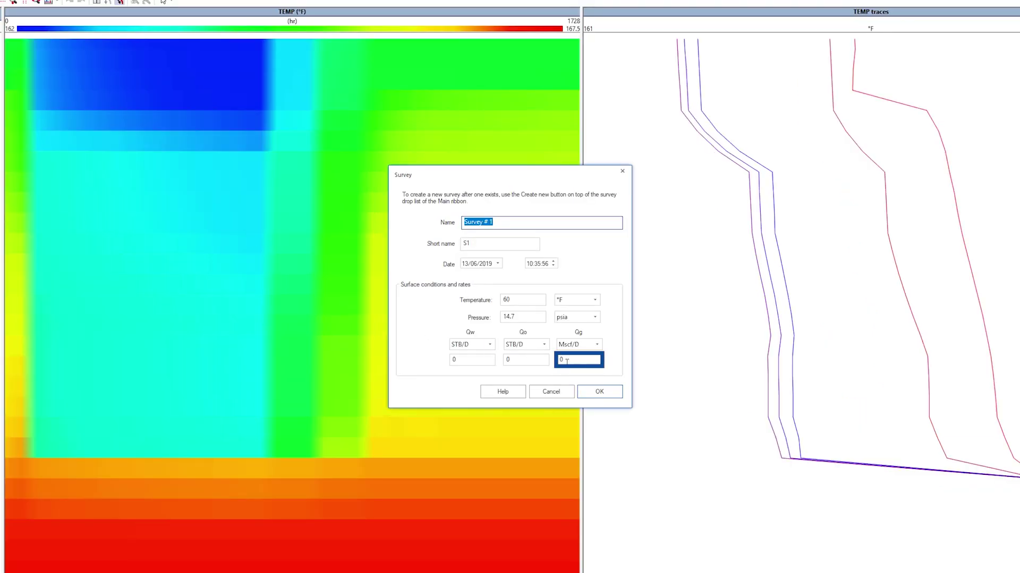
pyautogui.click(555, 344)
pyautogui.write('1000')
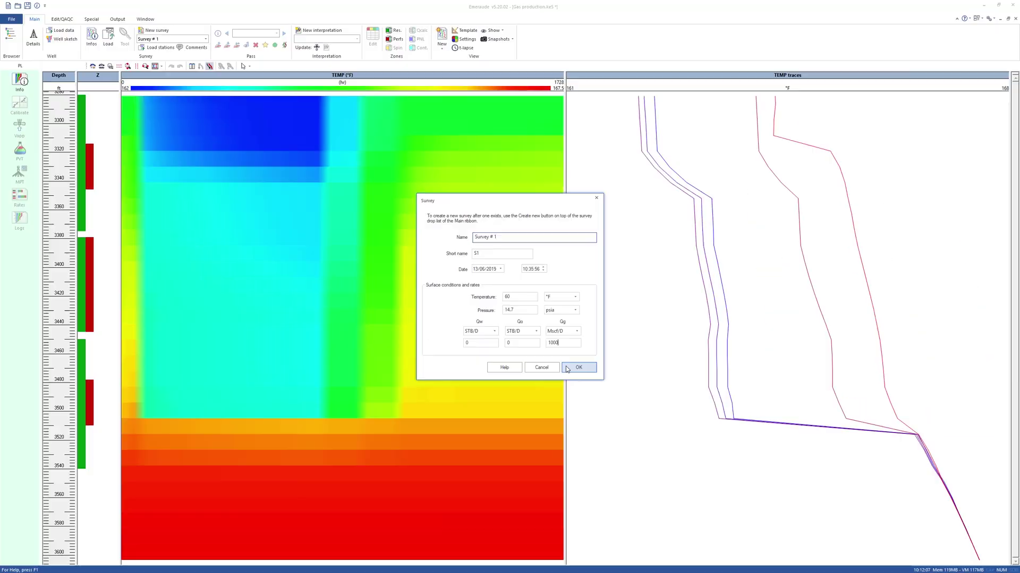
pyautogui.click(591, 390)
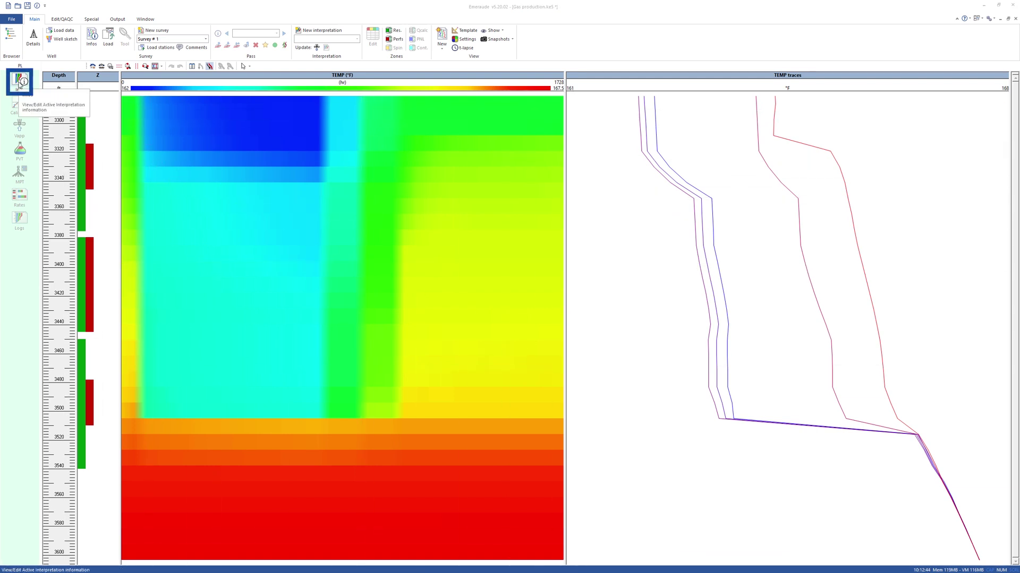
# - Create Interpretation # 1: Classical with thermal model, Continuous, initialised from surface rates and inflow types
pyautogui.click(25, 88)
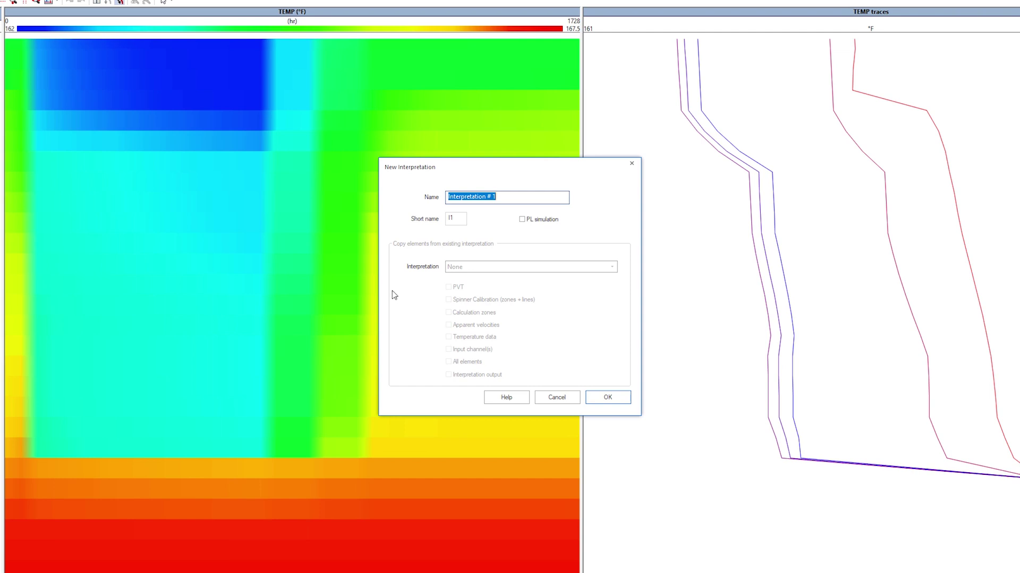
pyautogui.click(582, 372)
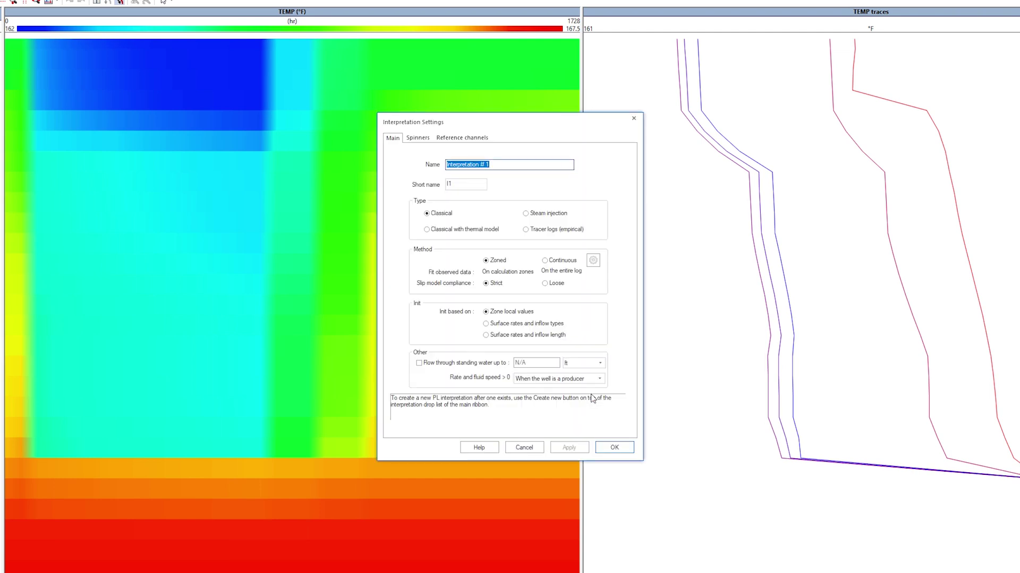
pyautogui.click(428, 231)
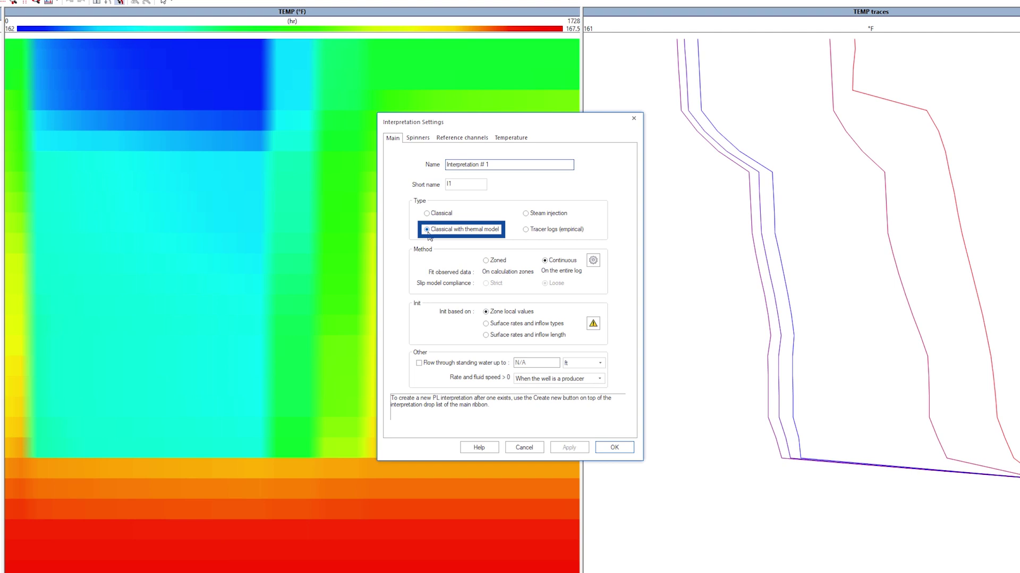
pyautogui.click(546, 265)
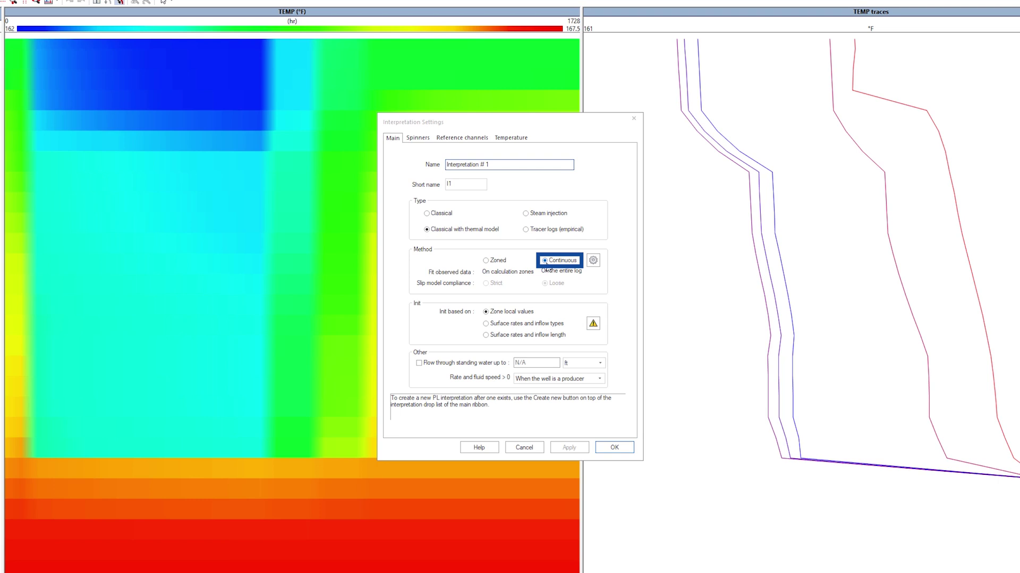
pyautogui.click(485, 324)
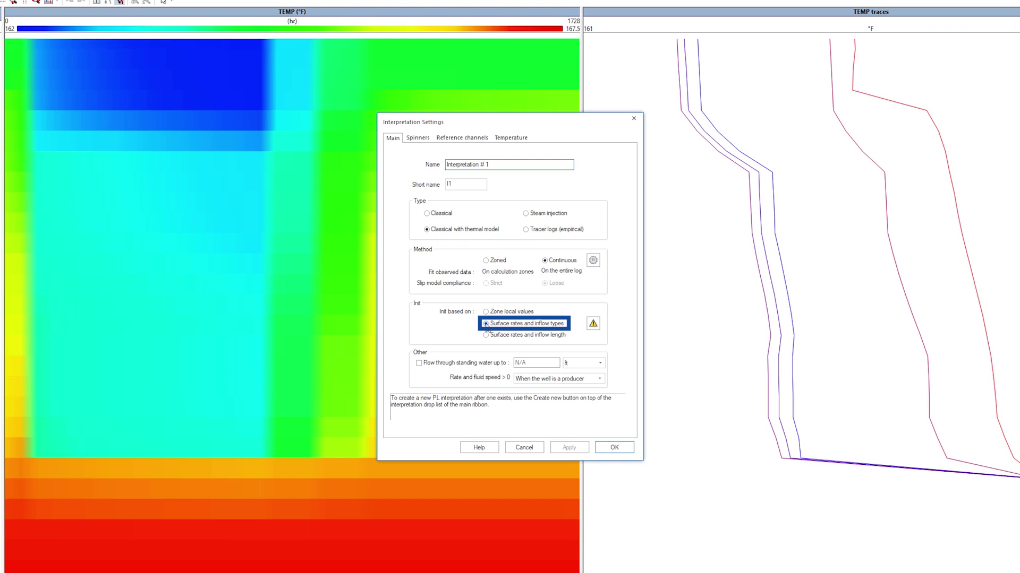
pyautogui.click(418, 138)
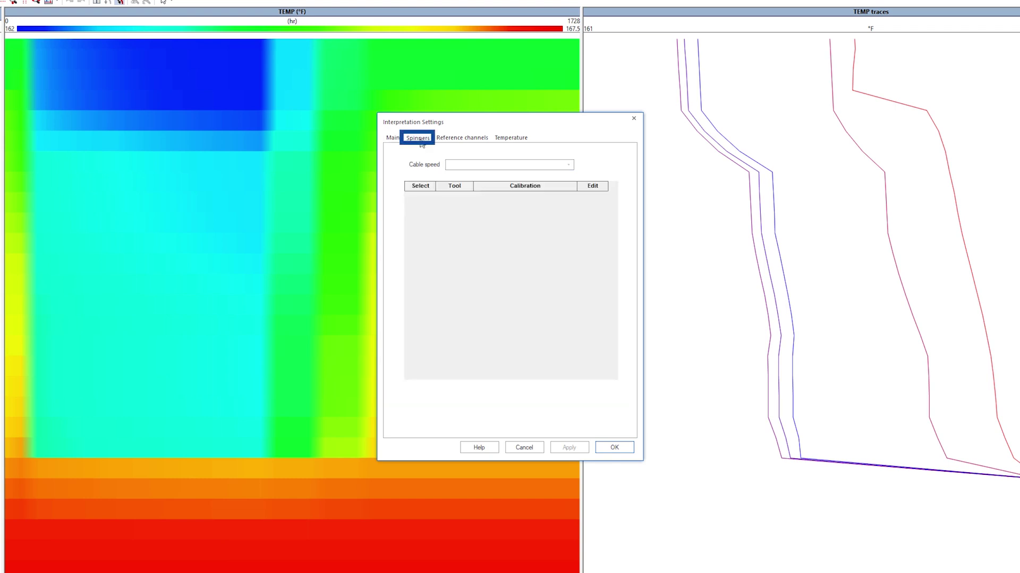
# - Use the 960 hr TEMP_003 pass as the temperature reference and show the Temperature settings
pyautogui.click(462, 138)
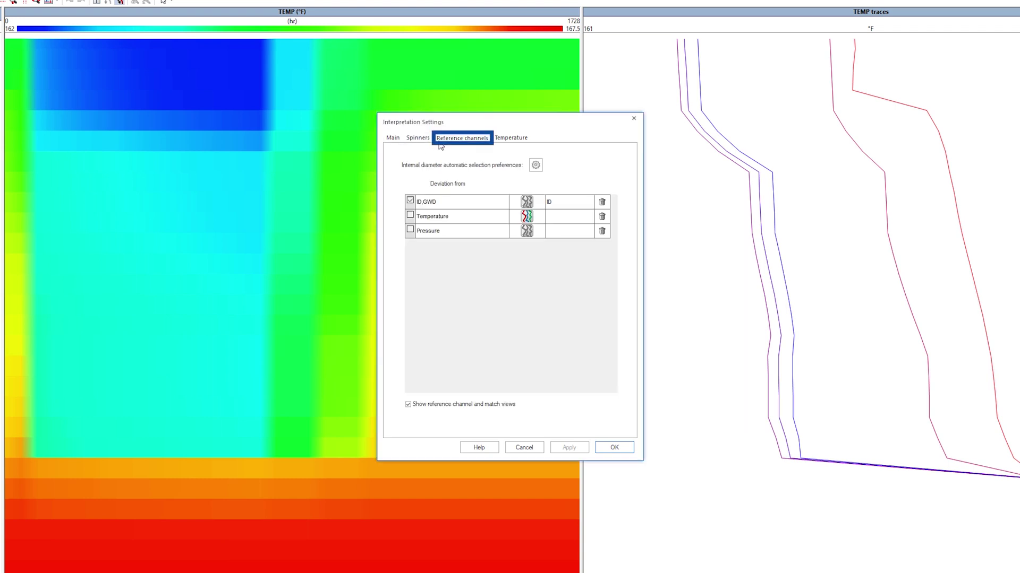
pyautogui.click(539, 215)
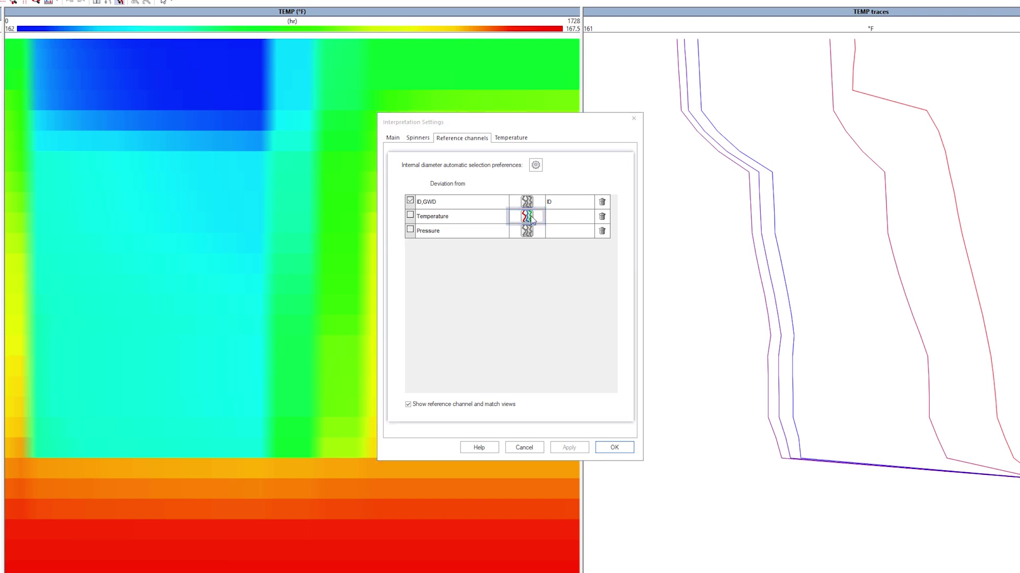
pyautogui.click(586, 192)
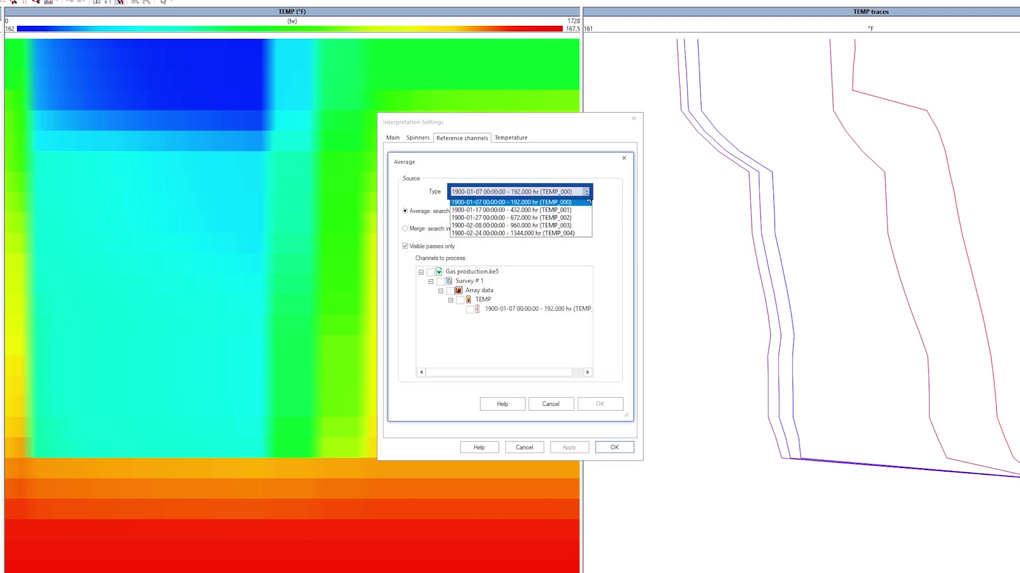
pyautogui.click(588, 228)
pyautogui.click(470, 309)
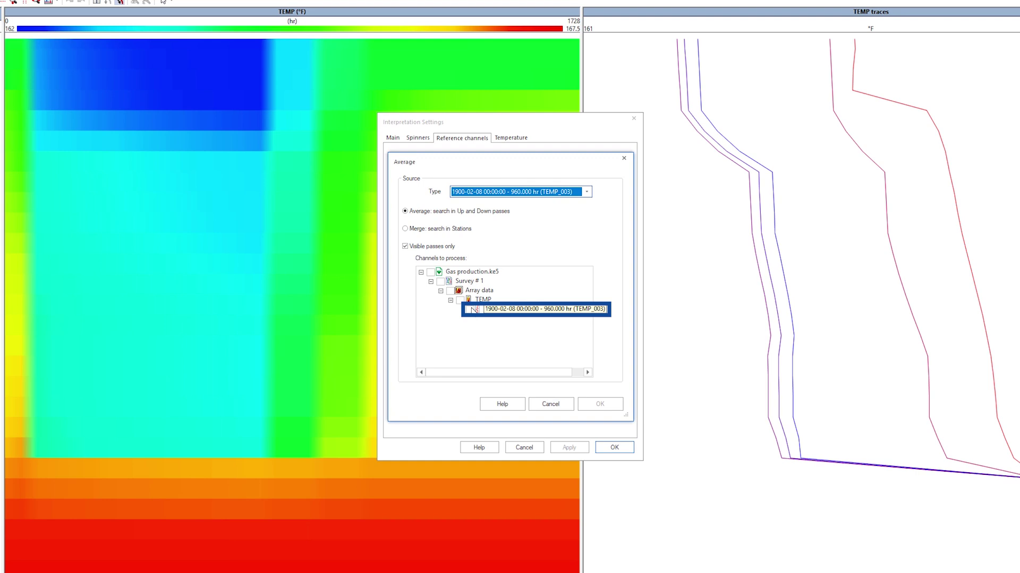
pyautogui.click(599, 405)
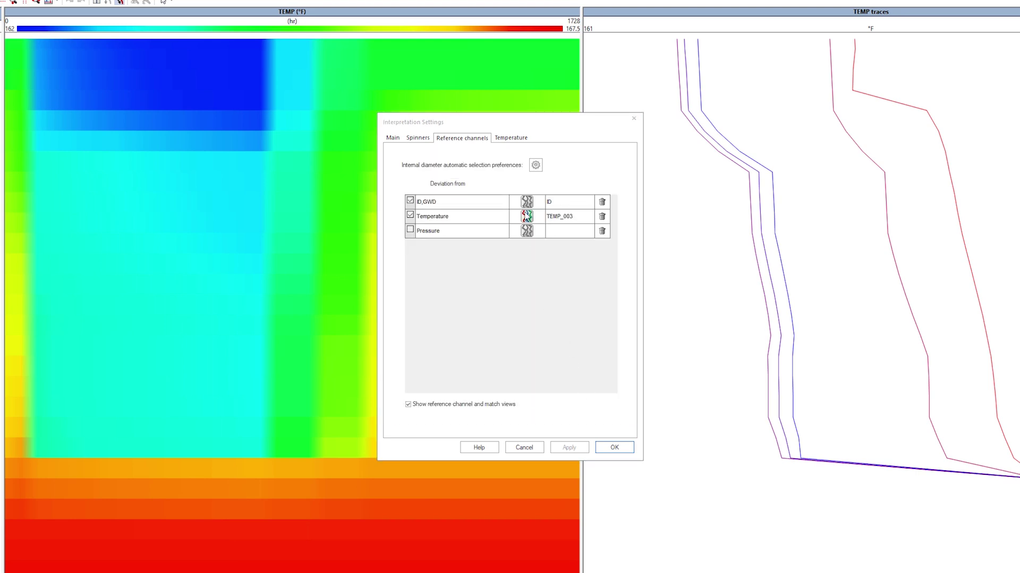
pyautogui.click(512, 142)
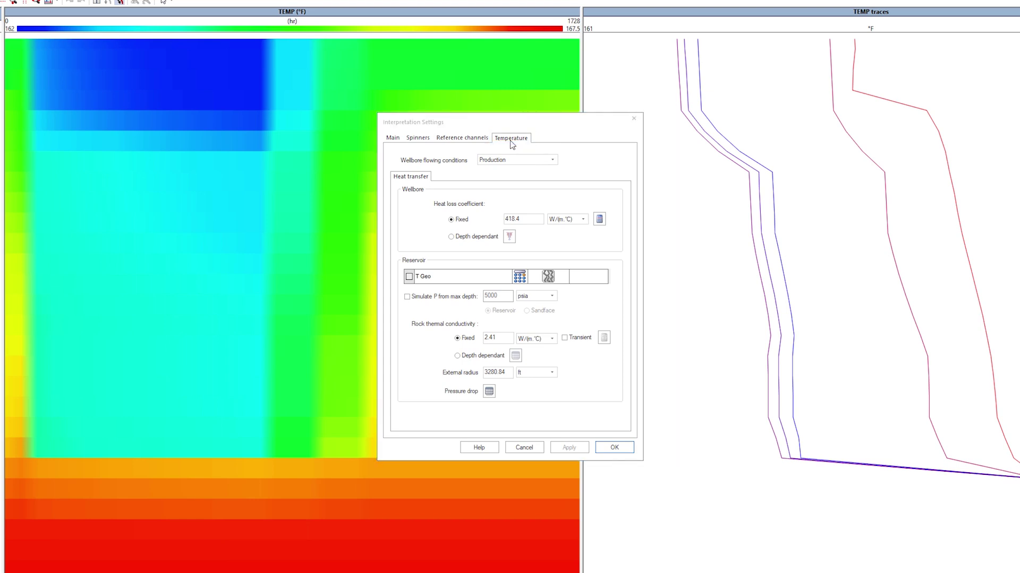
# - Keep Production flowing conditions and make the wellbore heat loss coefficient depth dependent
pyautogui.click(553, 159)
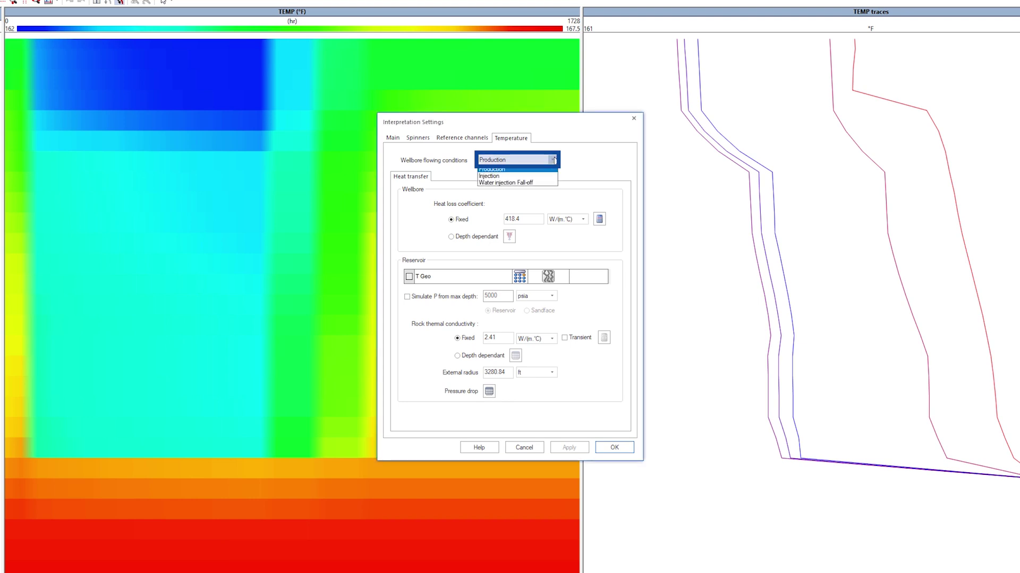
pyautogui.click(554, 160)
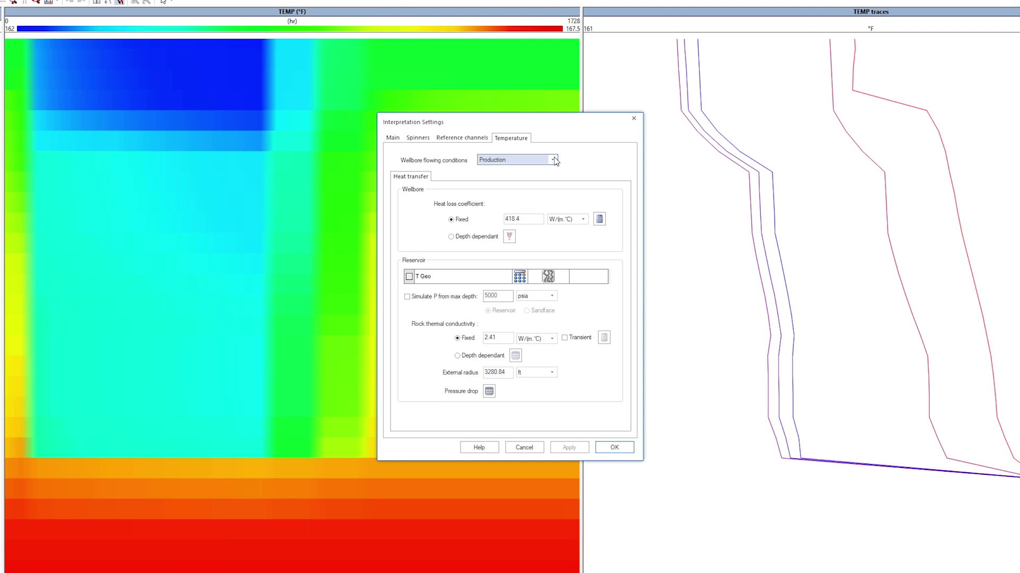
pyautogui.click(451, 236)
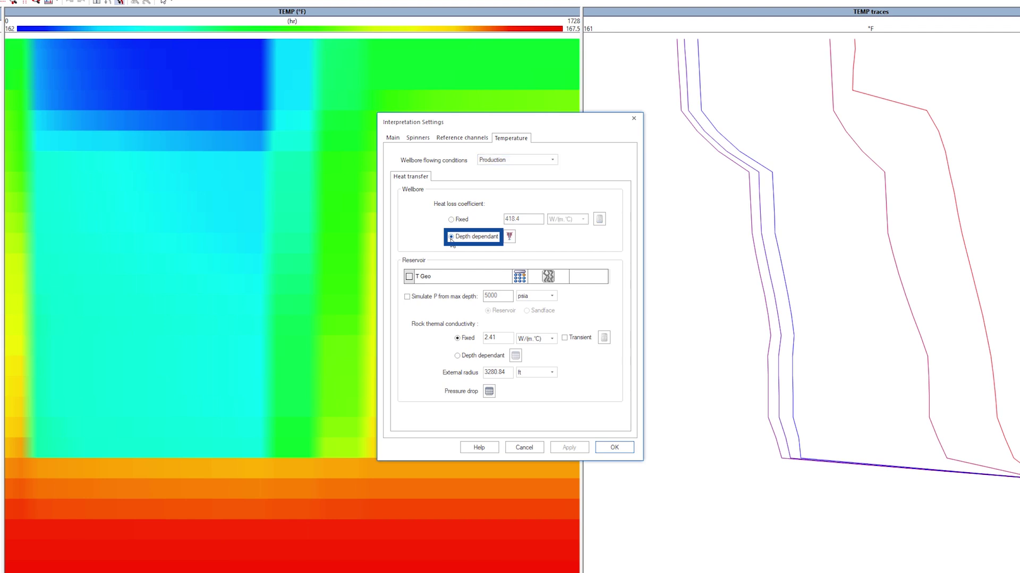
pyautogui.click(509, 237)
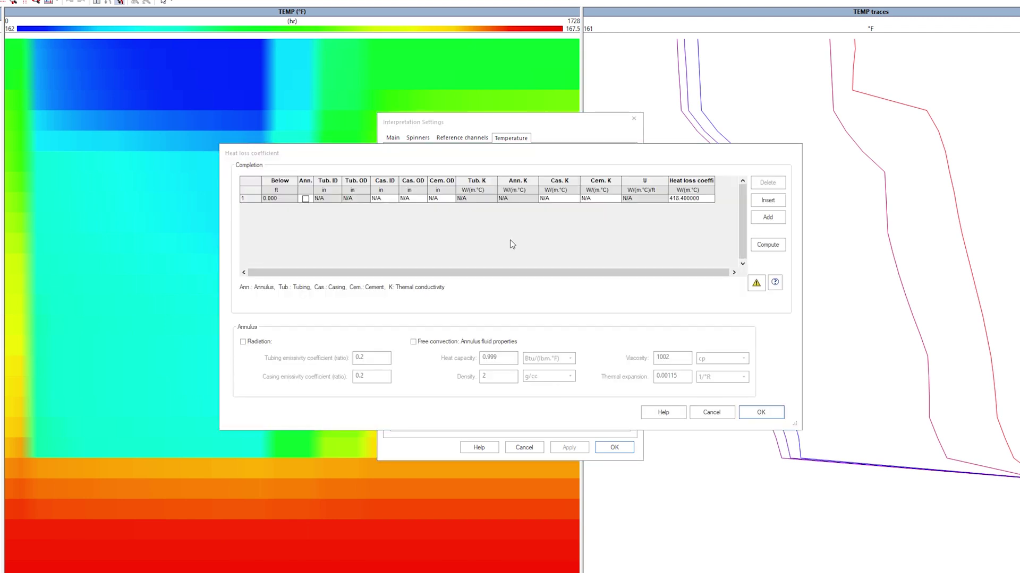
# - Enter casing ID 3.23, casing OD 3.5 and cement OD 4.5 in the heat loss table
pyautogui.click(387, 198)
pyautogui.write('3.23')
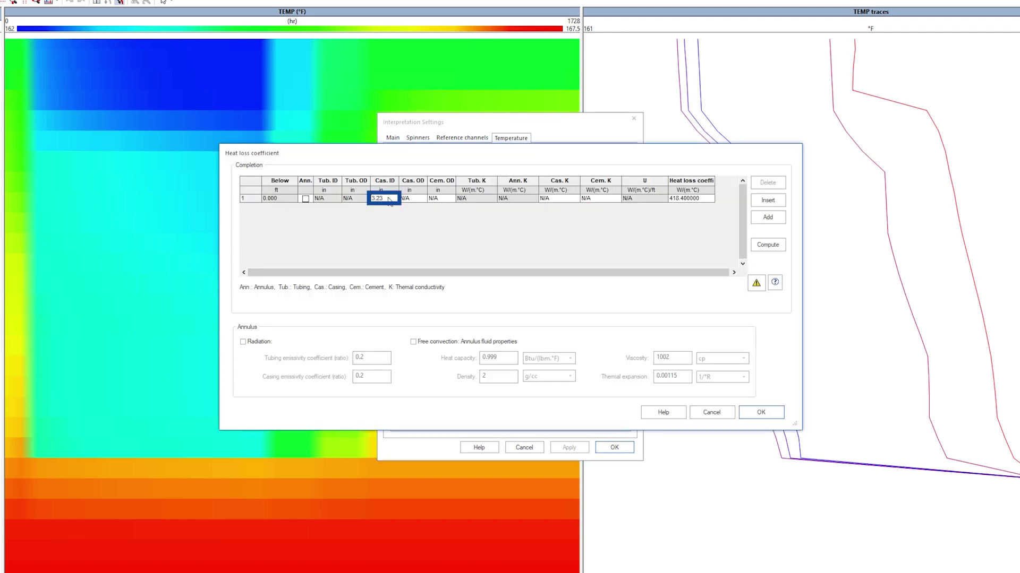
pyautogui.press('Tab')
pyautogui.write('3.5')
pyautogui.press('Tab')
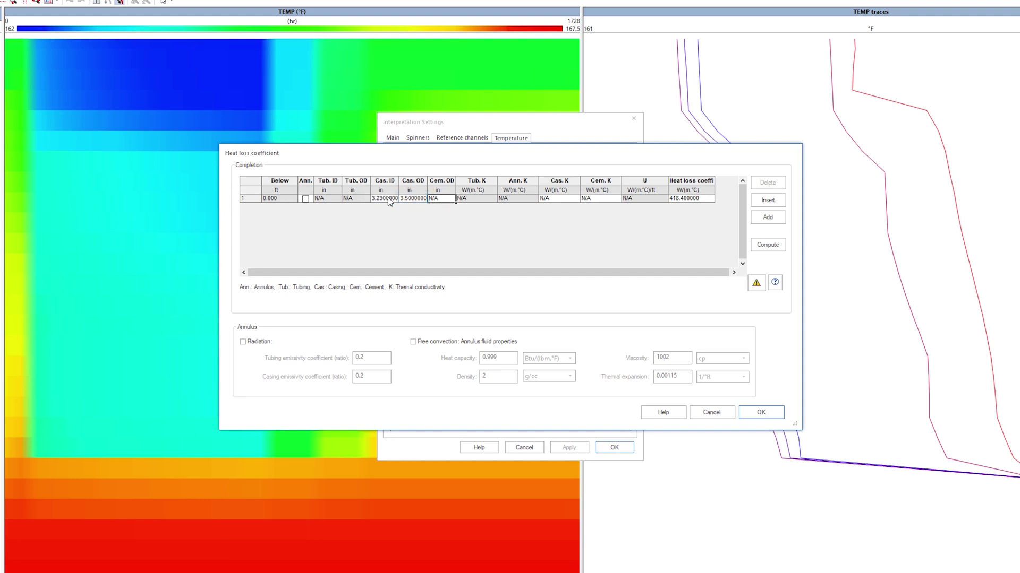
pyautogui.write('4.5')
# - Set casing and cement conductivity to 50 and 30, compute heat loss 629.4, and accept
pyautogui.click(557, 199)
pyautogui.write('50')
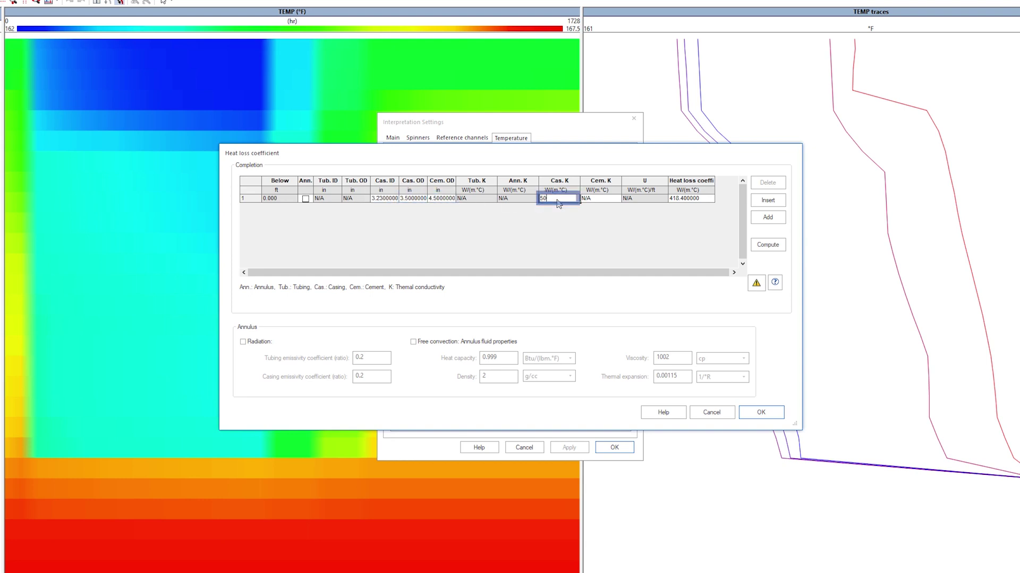
pyautogui.press('Tab')
pyautogui.write('30')
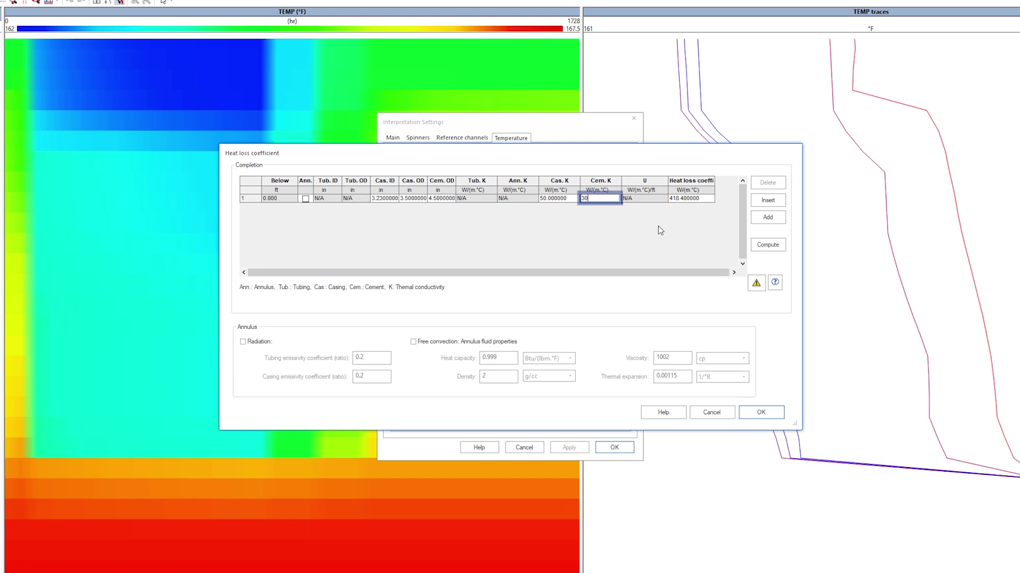
pyautogui.click(763, 247)
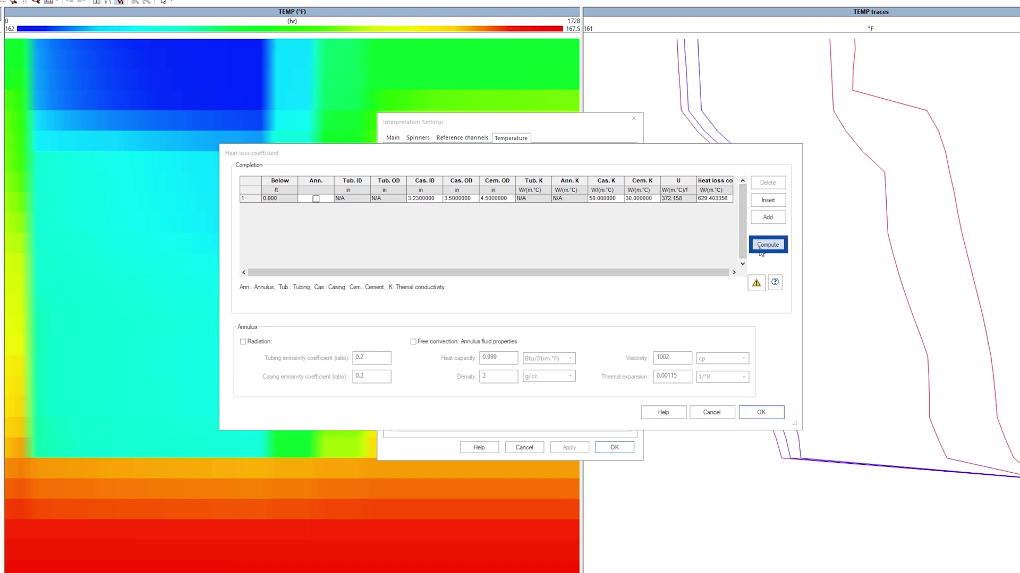
pyautogui.press('Tab')
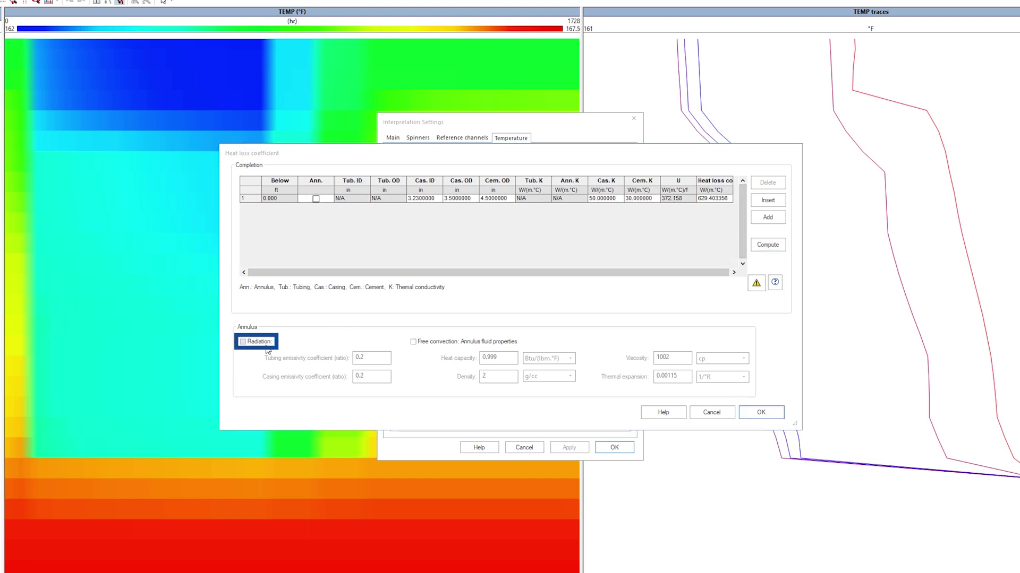
pyautogui.press('Tab')
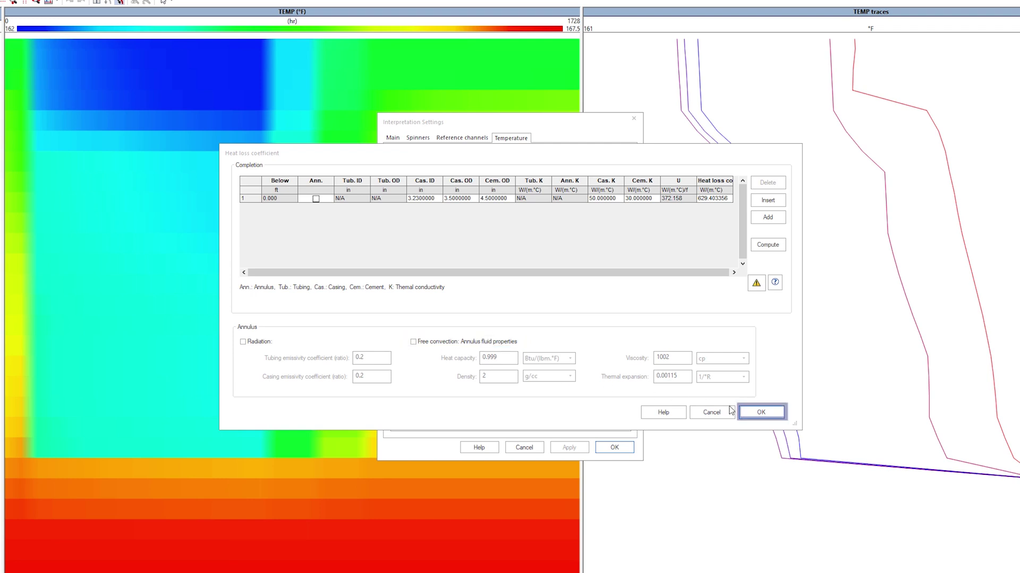
pyautogui.click(756, 414)
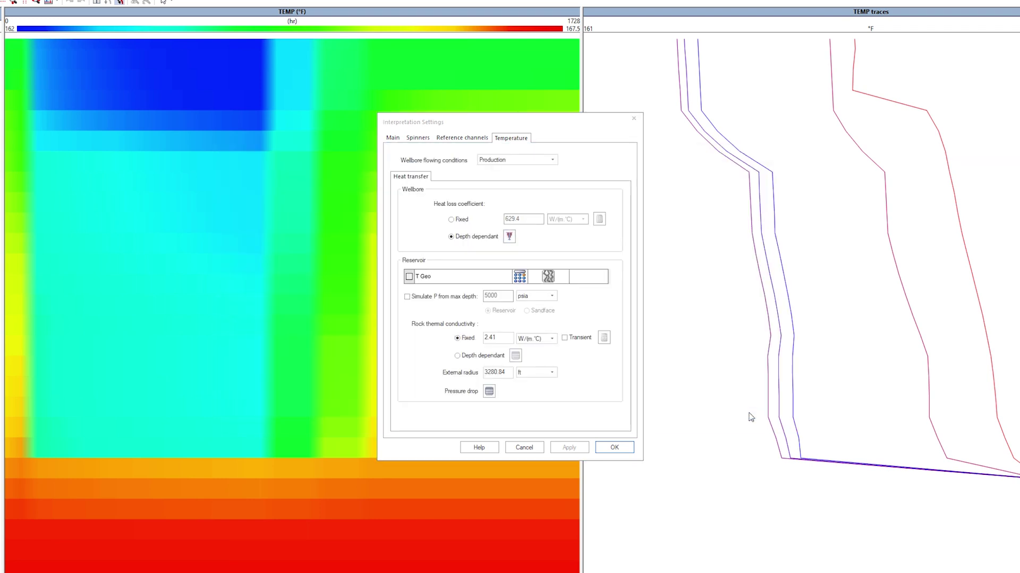
# - Set the geothermal profile to Z ref 3550 ft, Tref 167.08 °F and gradient 0.01 °F/ft
pyautogui.click(521, 277)
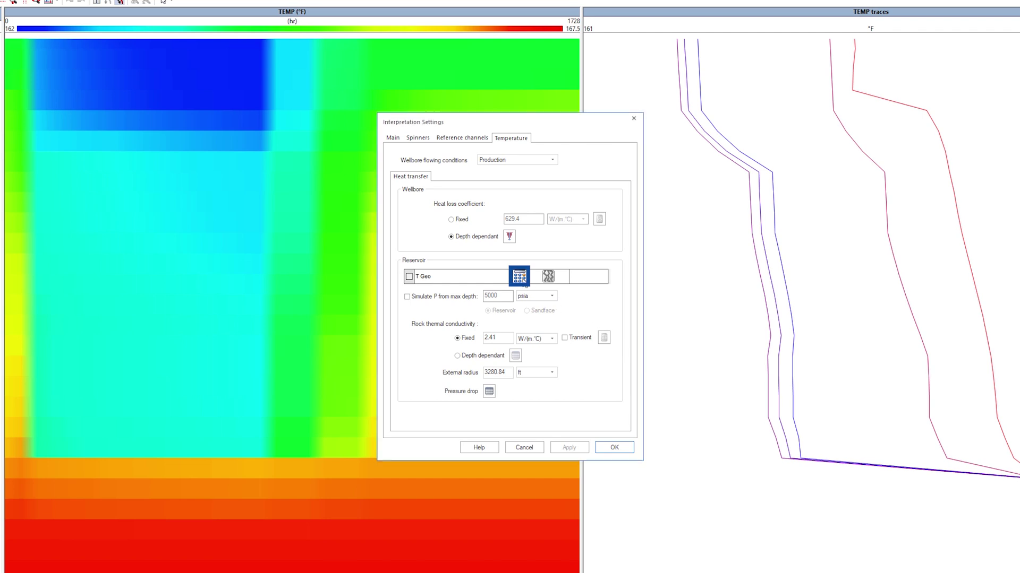
pyautogui.write('3550')
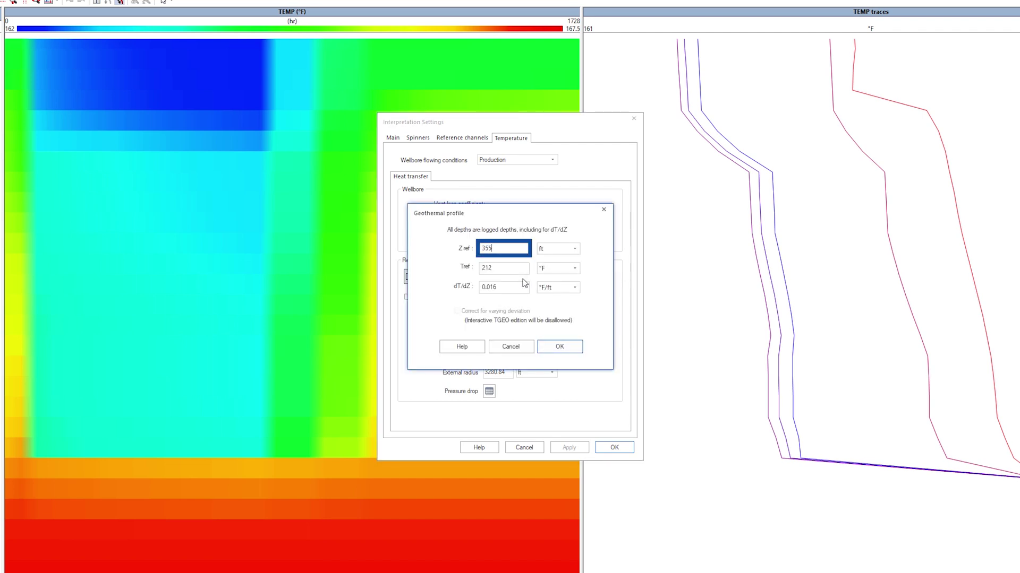
pyautogui.click(513, 271)
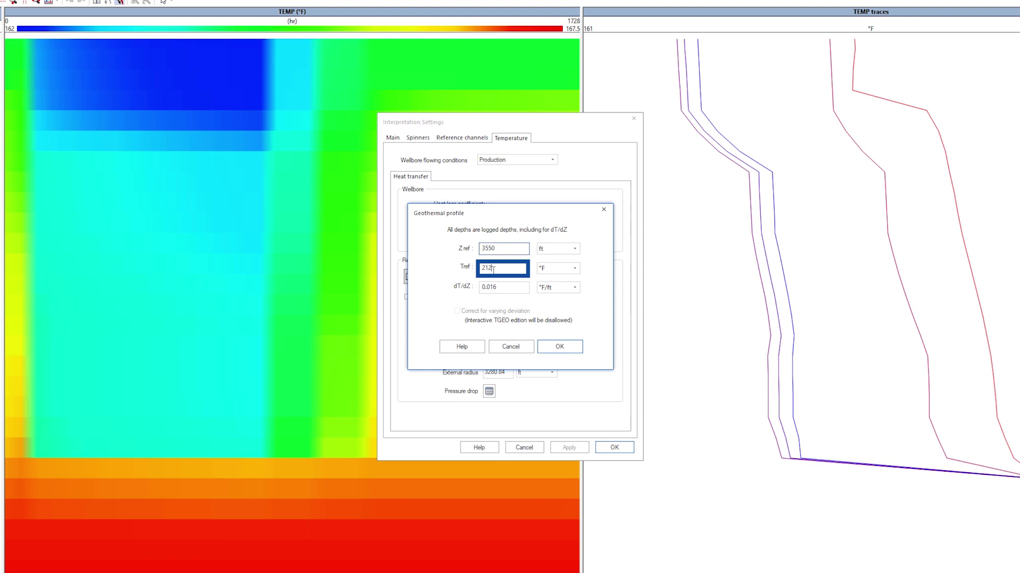
pyautogui.moveTo(494, 270); pyautogui.dragTo(481, 269)
pyautogui.write('167.08')
pyautogui.click(497, 288)
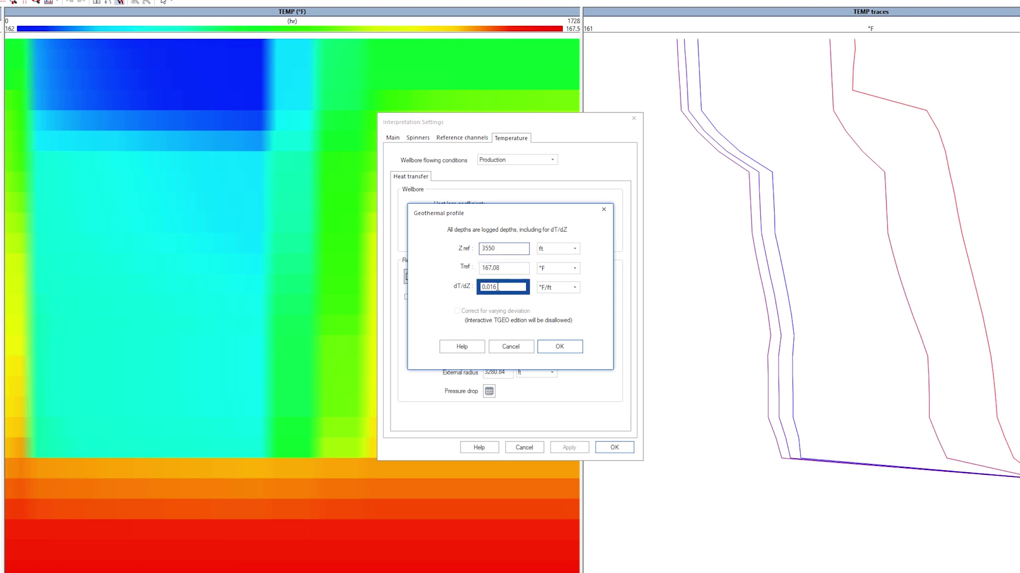
pyautogui.click(551, 349)
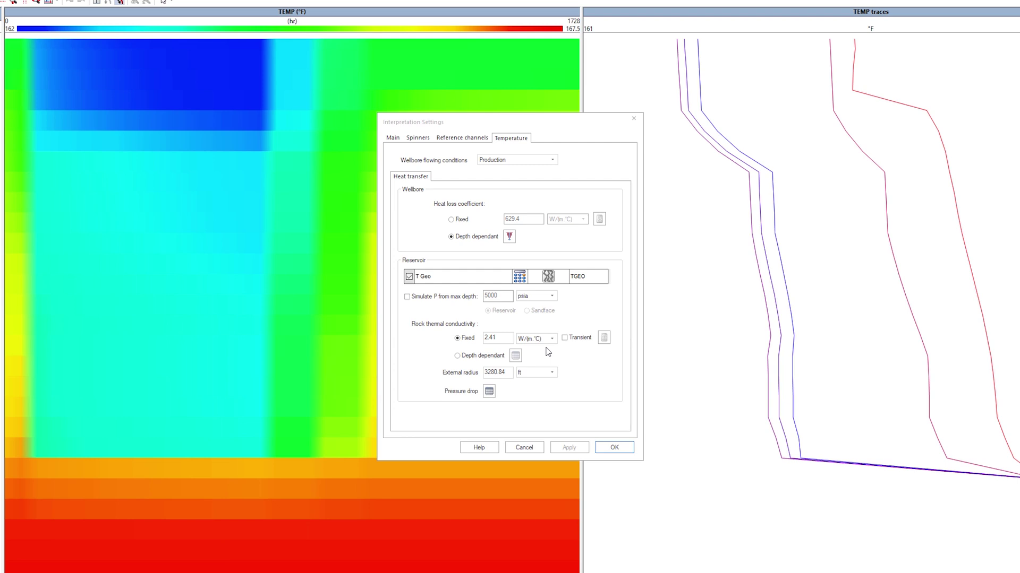
# - Simulate pressure from max depth at 2714, referenced at the reservoir, with rock conductivity 8
pyautogui.click(407, 298)
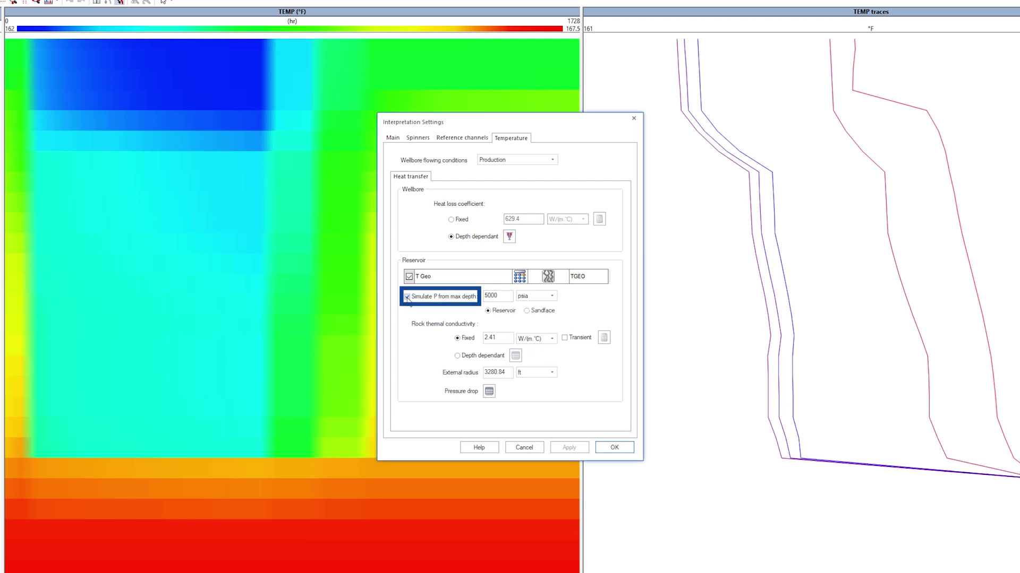
pyautogui.click(499, 315)
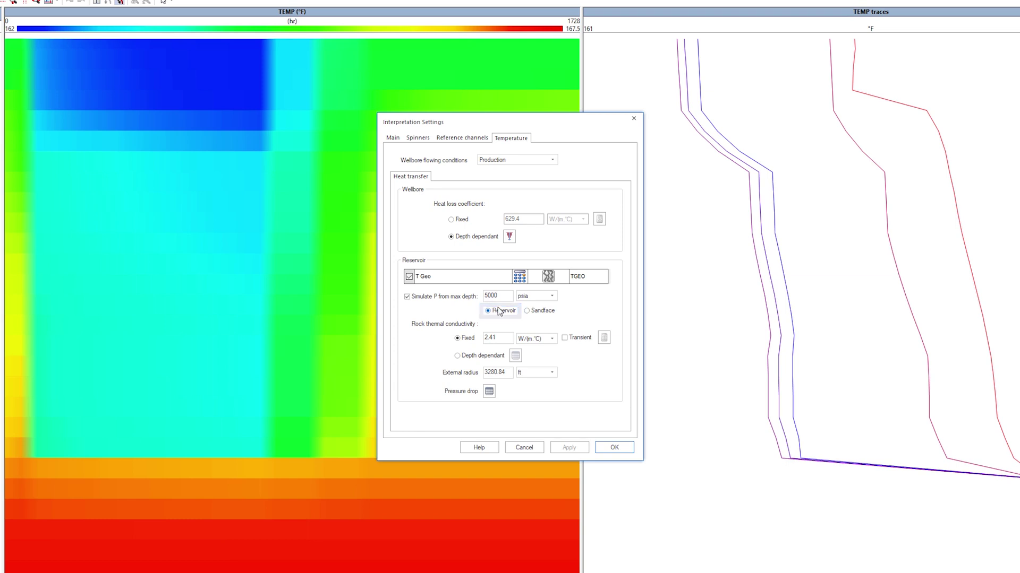
pyautogui.doubleClick(494, 296)
pyautogui.write('2714')
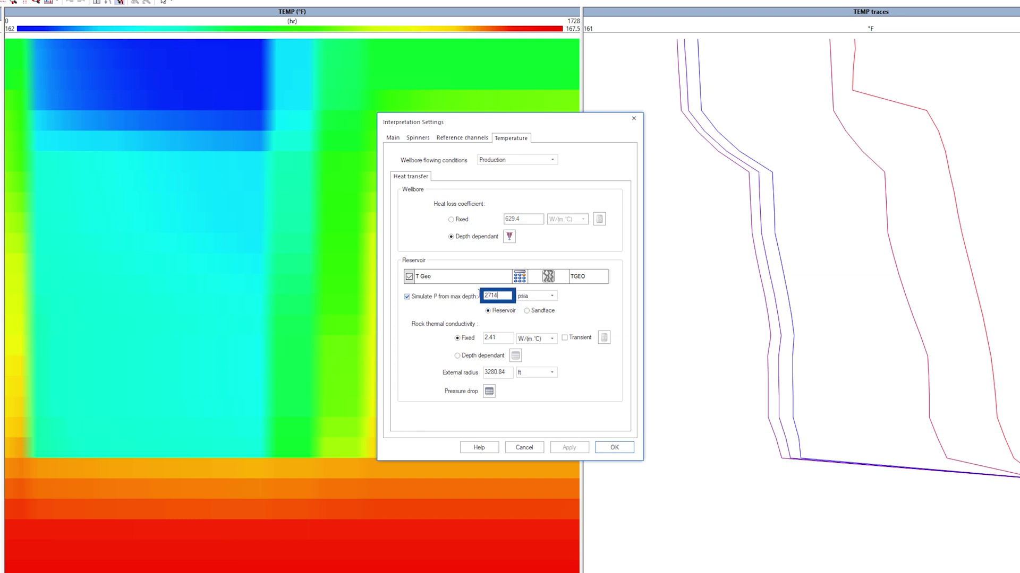
pyautogui.press('Tab')
pyautogui.press('Tab')
pyautogui.press('Tab')
pyautogui.press('Tab')
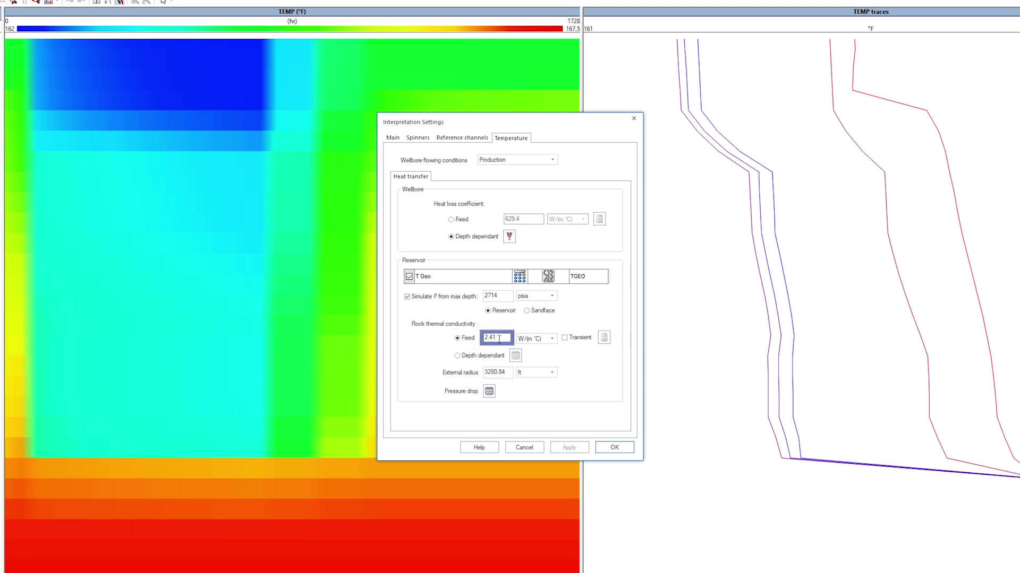
pyautogui.write('8')
# - Make rock conductivity transient with production time 1E8 hr, density 2.6 g/cc and heat capacity 0.2
pyautogui.click(564, 338)
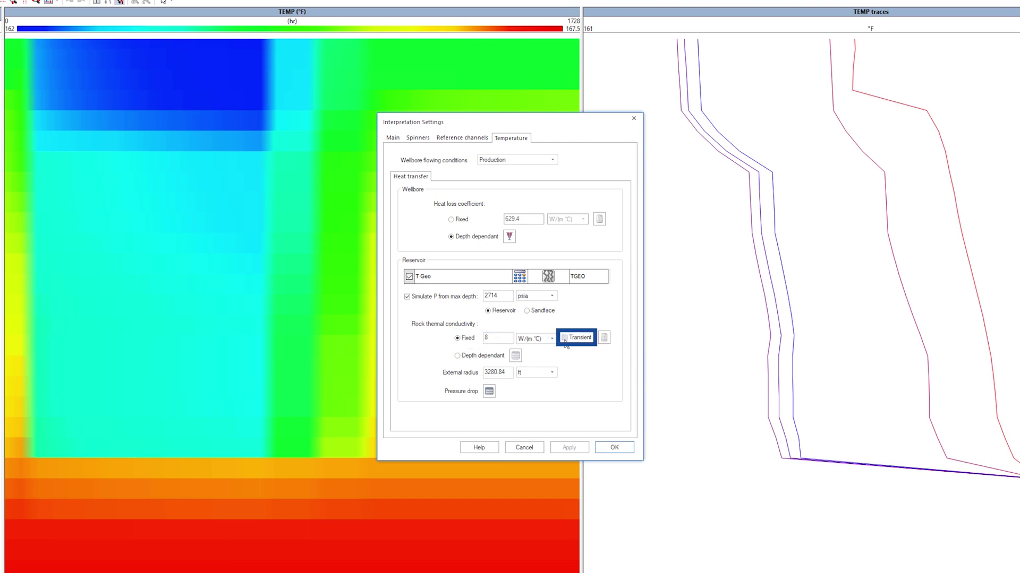
pyautogui.click(604, 339)
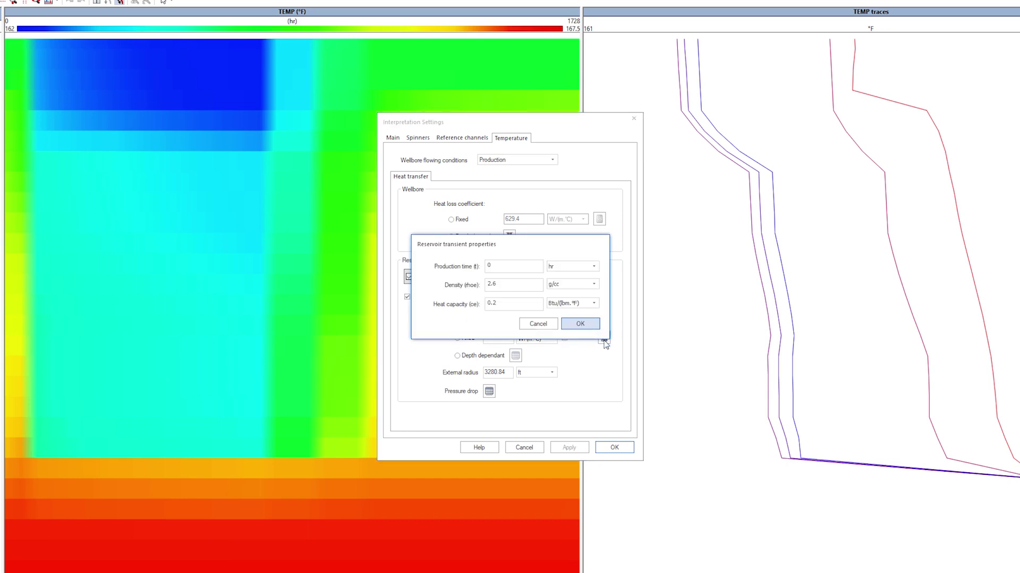
pyautogui.doubleClick(488, 265)
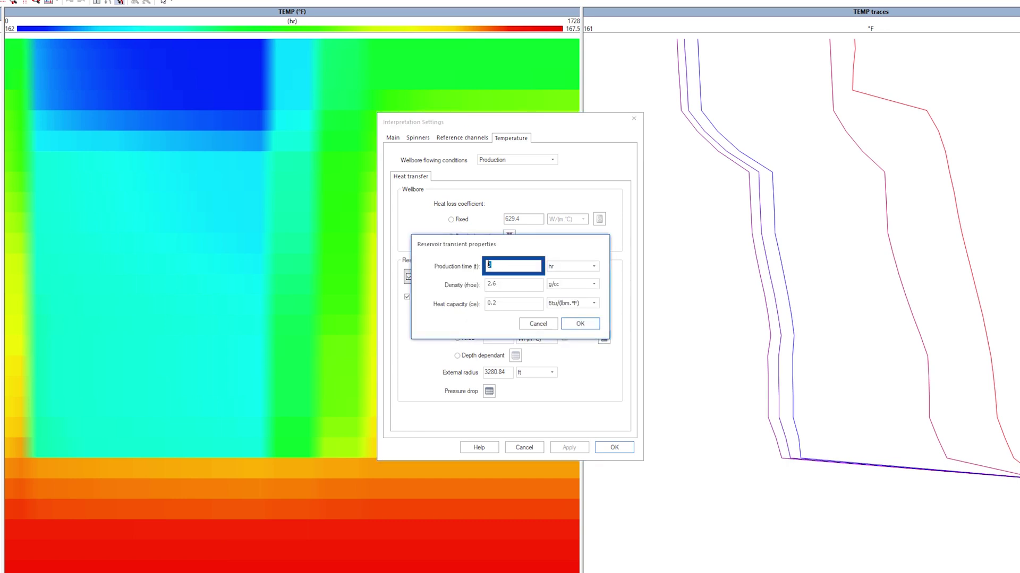
pyautogui.write('1E8')
pyautogui.click(494, 280)
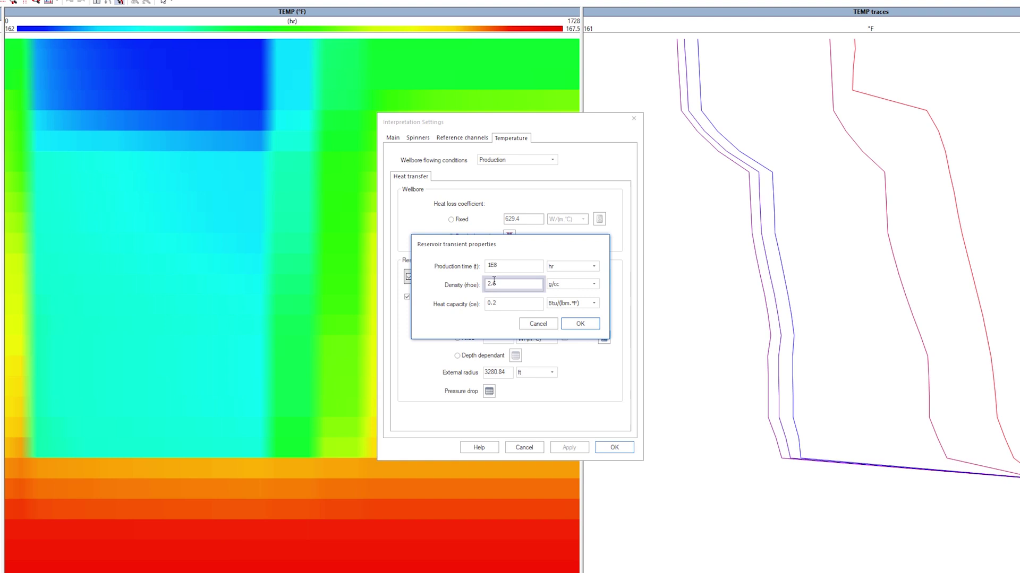
pyautogui.doubleClick(494, 280)
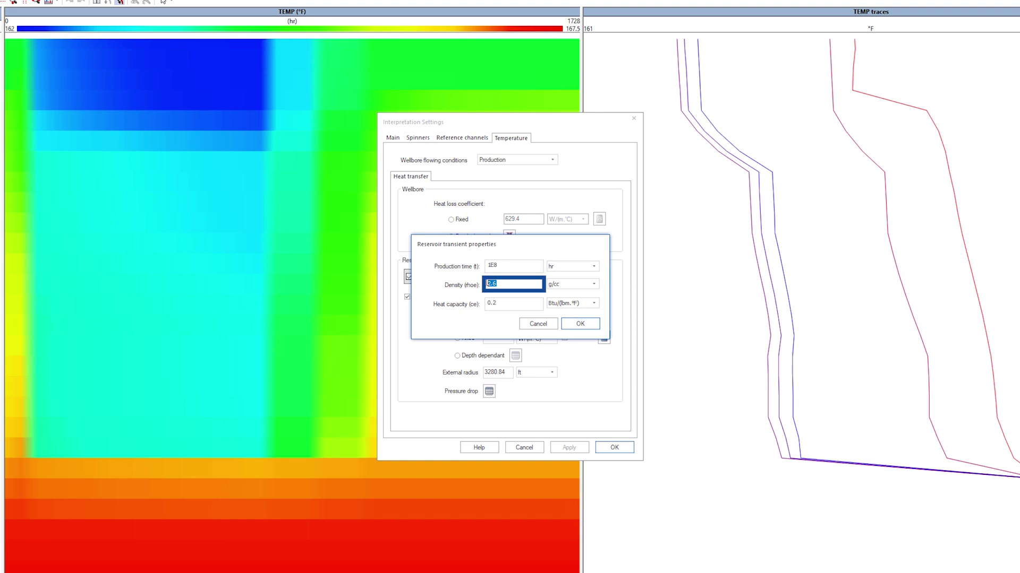
pyautogui.click(503, 302)
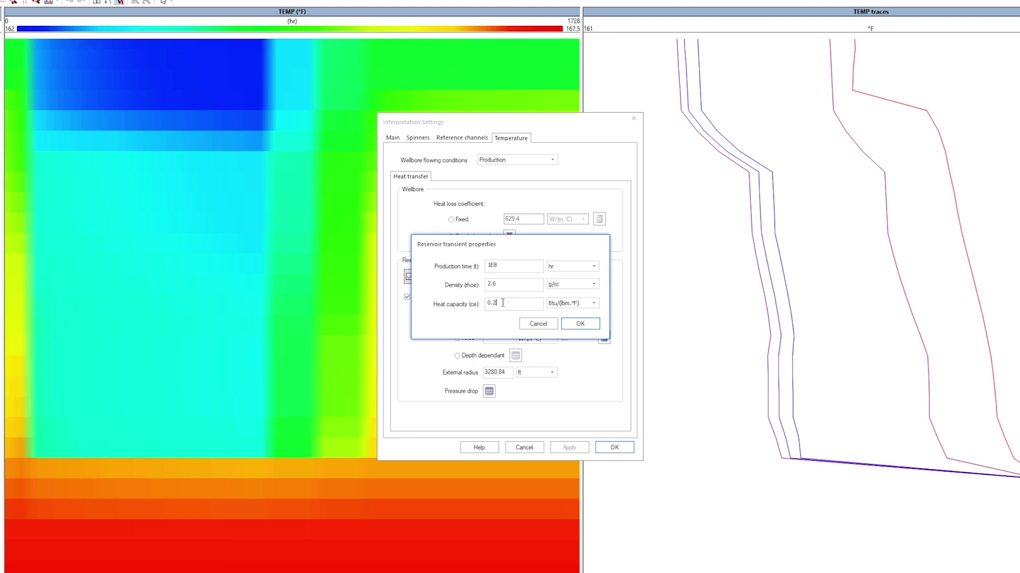
pyautogui.click(580, 323)
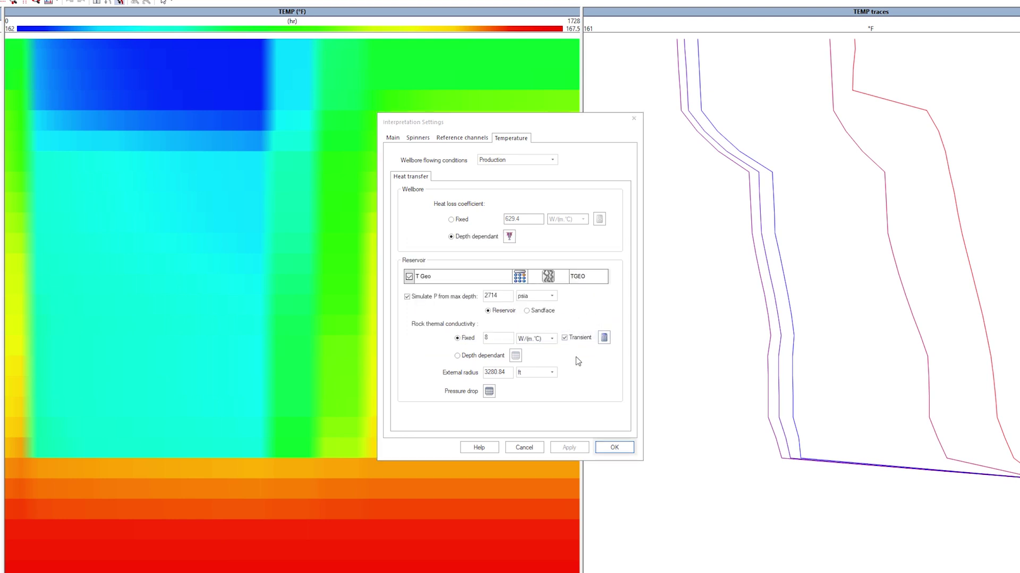
# - Apply the interpretation settings and drag the TGEO geotherm line to refit it in Temperature match
pyautogui.click(607, 449)
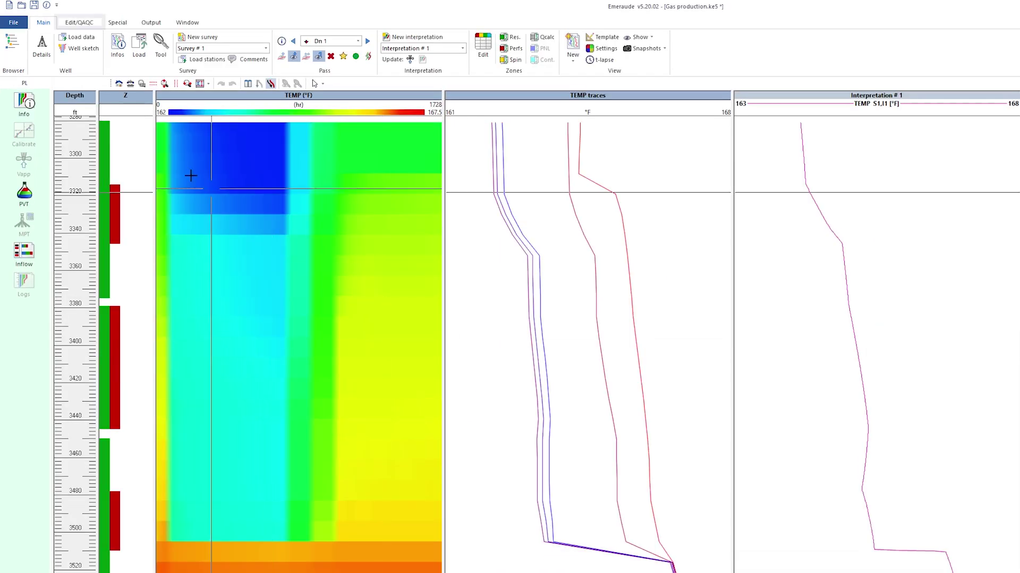
pyautogui.click(79, 22)
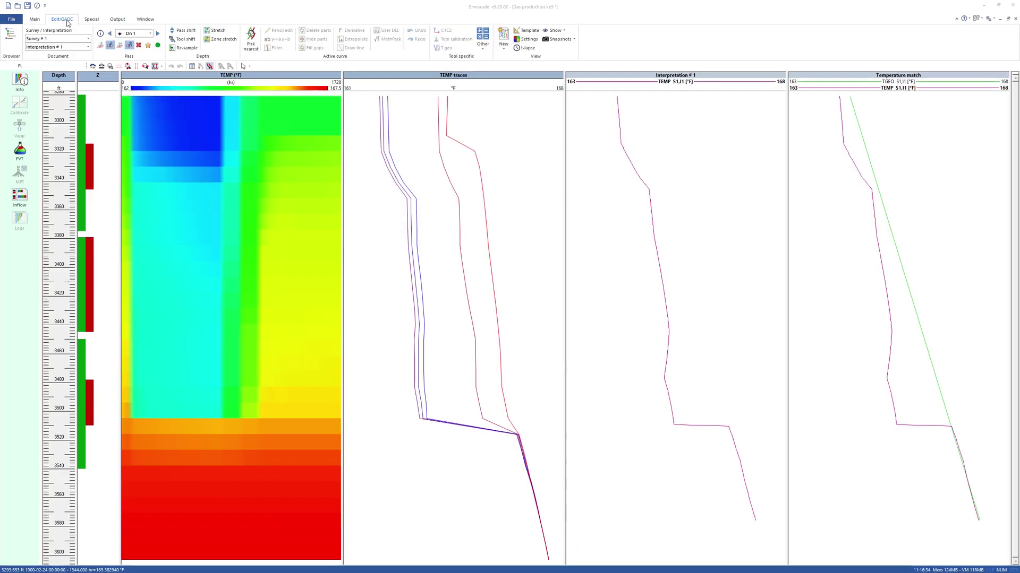
pyautogui.click(251, 40)
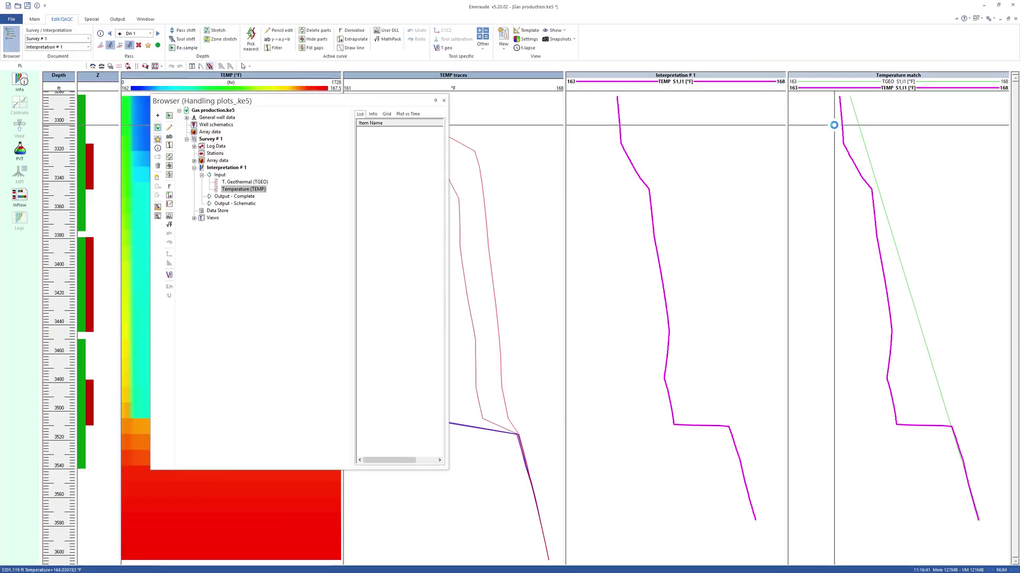
pyautogui.click(436, 47)
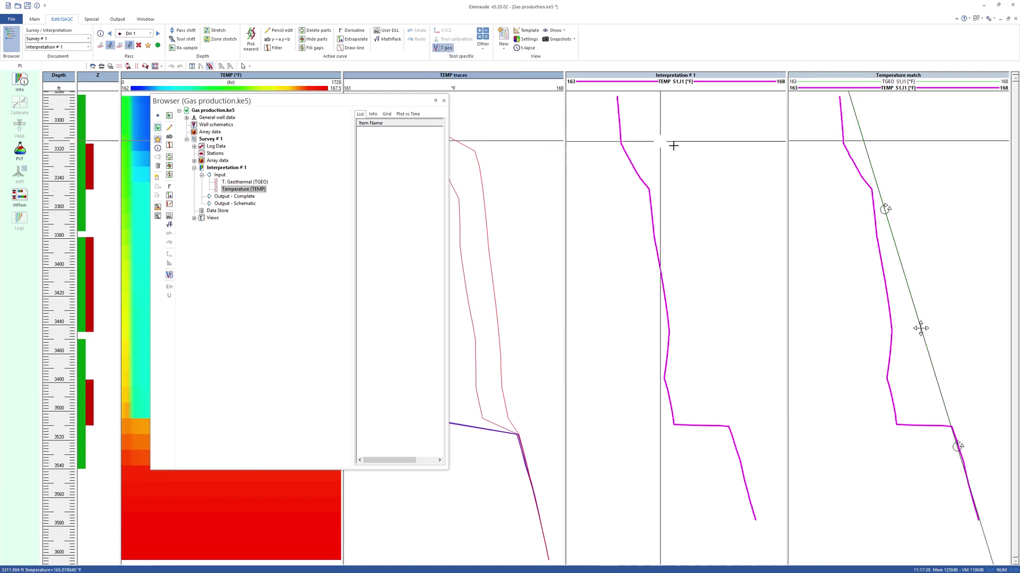
pyautogui.moveTo(920, 329); pyautogui.dragTo(958, 446)
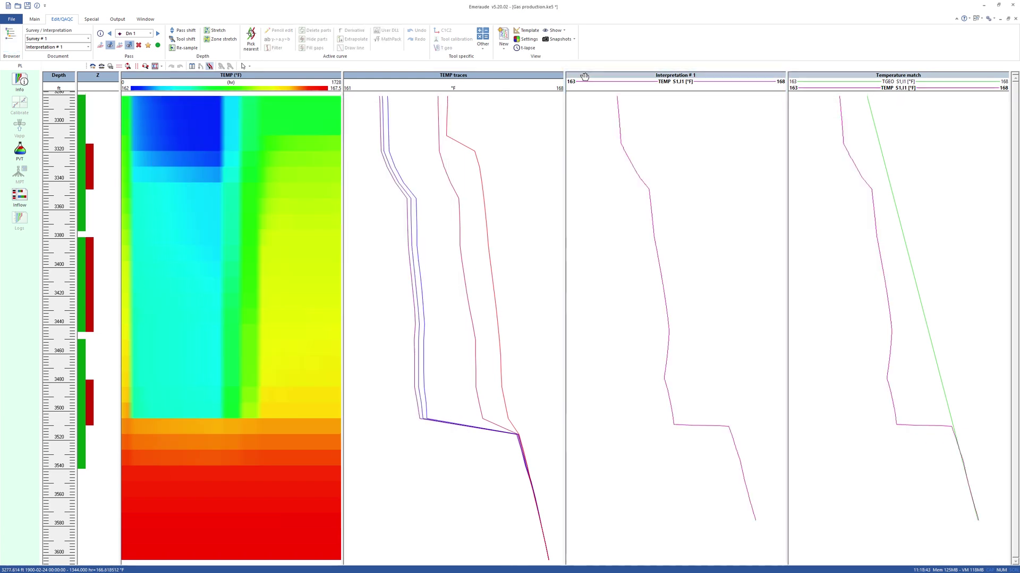
# - Delete the Interpretation #1 and TEMP traces tracks and fit the remaining tracks to full width
pyautogui.press('Delete')
pyautogui.click(543, 77)
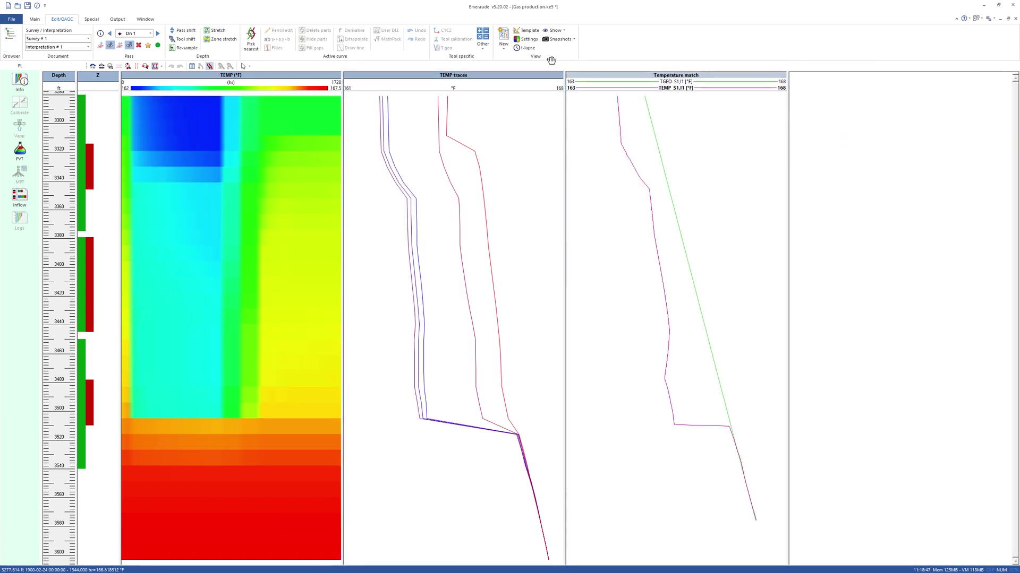
pyautogui.press('Delete')
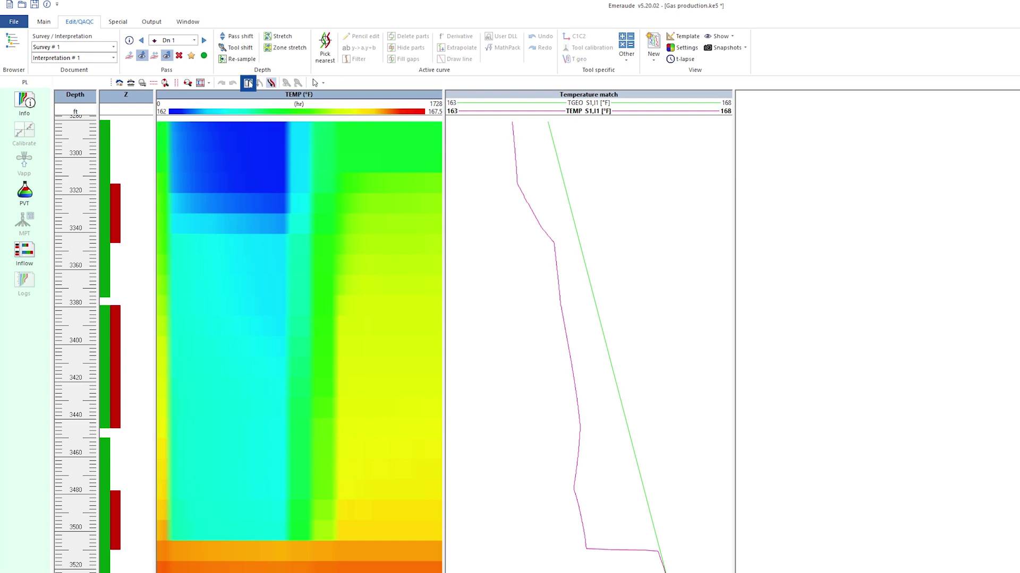
pyautogui.click(248, 83)
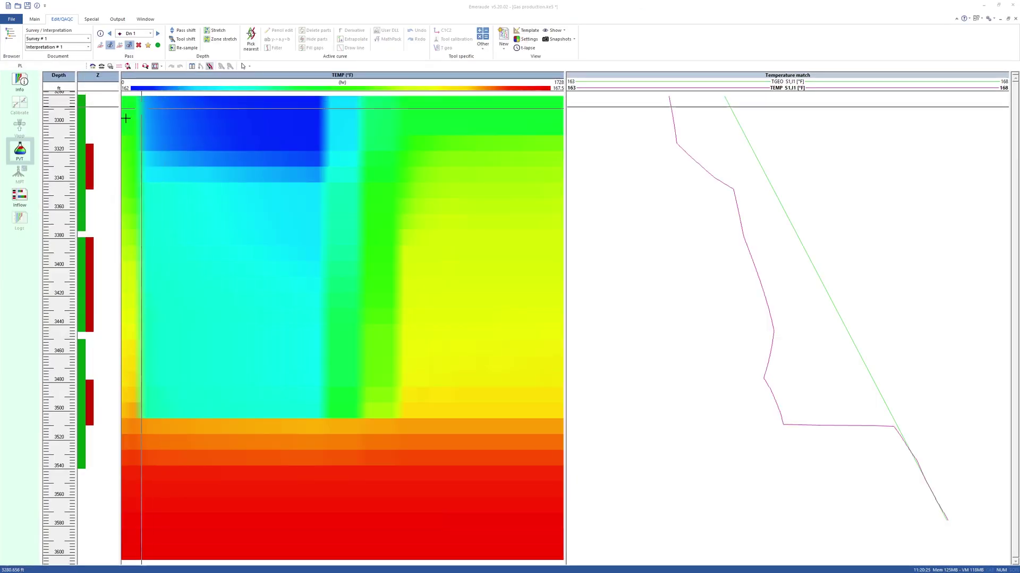
# - Set the fluid type to Dry Gas with gas specific gravity 0.554
pyautogui.click(20, 151)
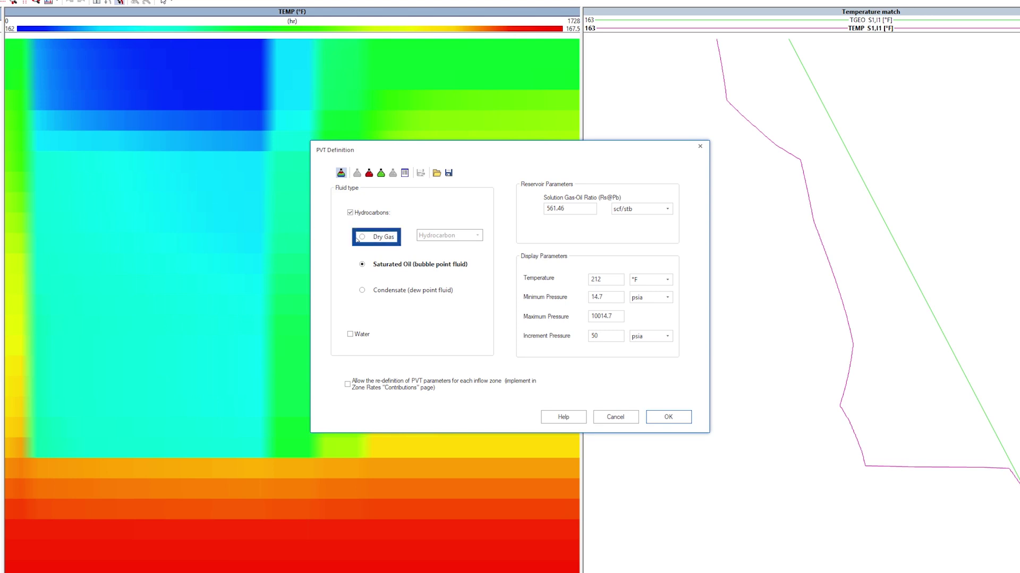
pyautogui.click(358, 239)
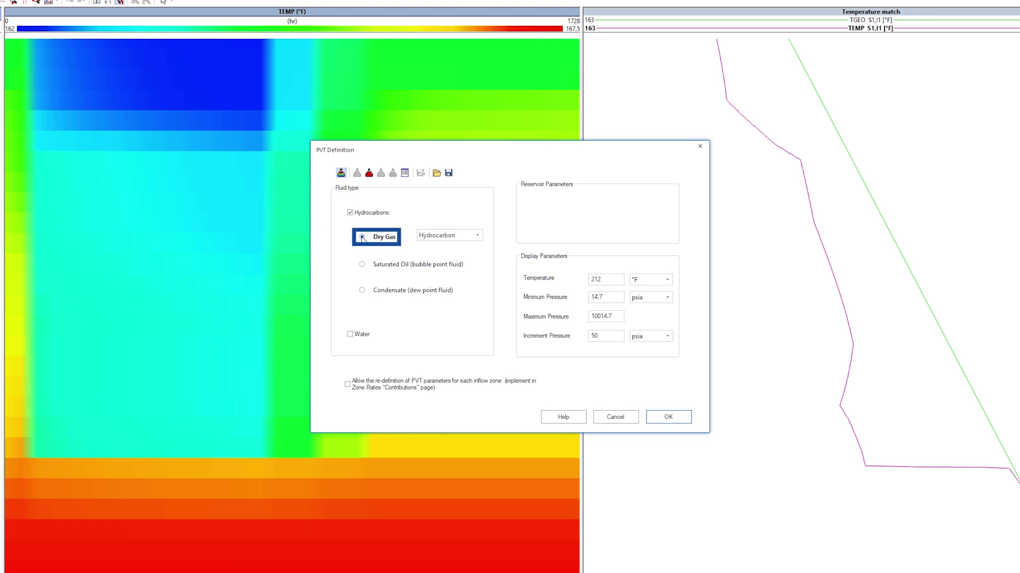
pyautogui.click(369, 173)
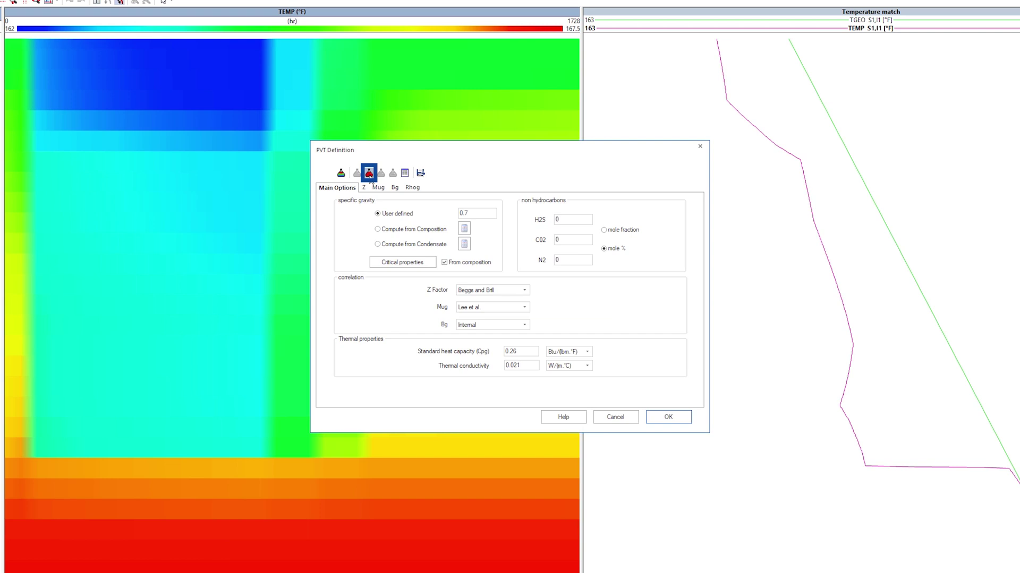
pyautogui.doubleClick(464, 213)
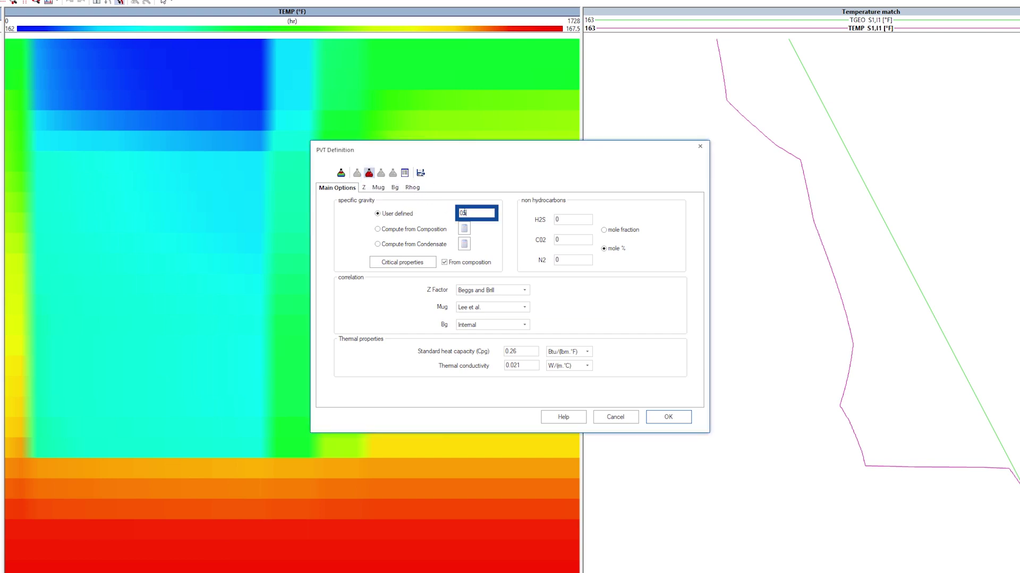
pyautogui.write('554')
# - Enter gas heat capacity 0.43 and thermal conductivity 0.1, keep Beggs and Brill, and apply
pyautogui.doubleClick(519, 352)
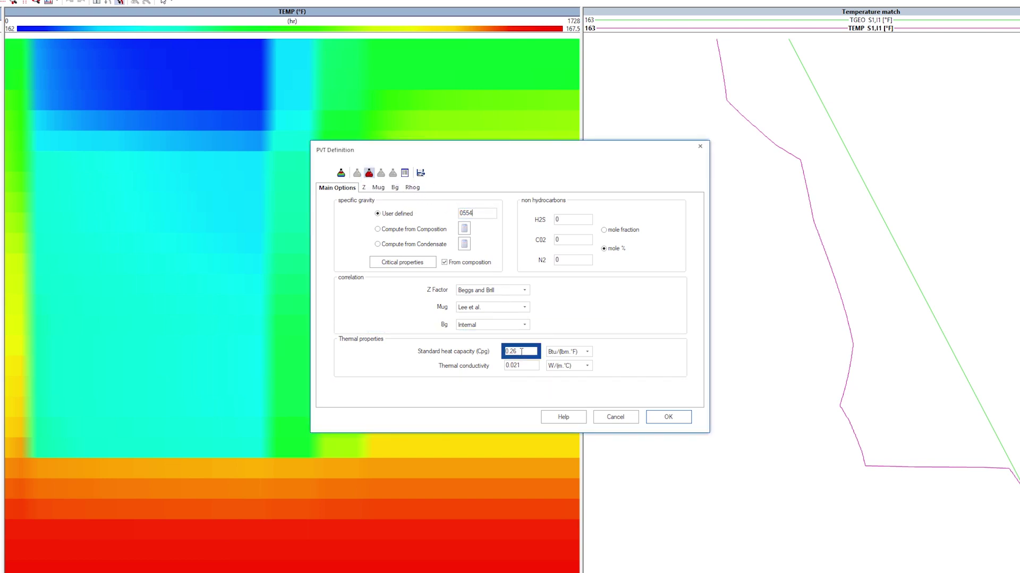
pyautogui.press('BackSpace')
pyautogui.write('43')
pyautogui.click(521, 365)
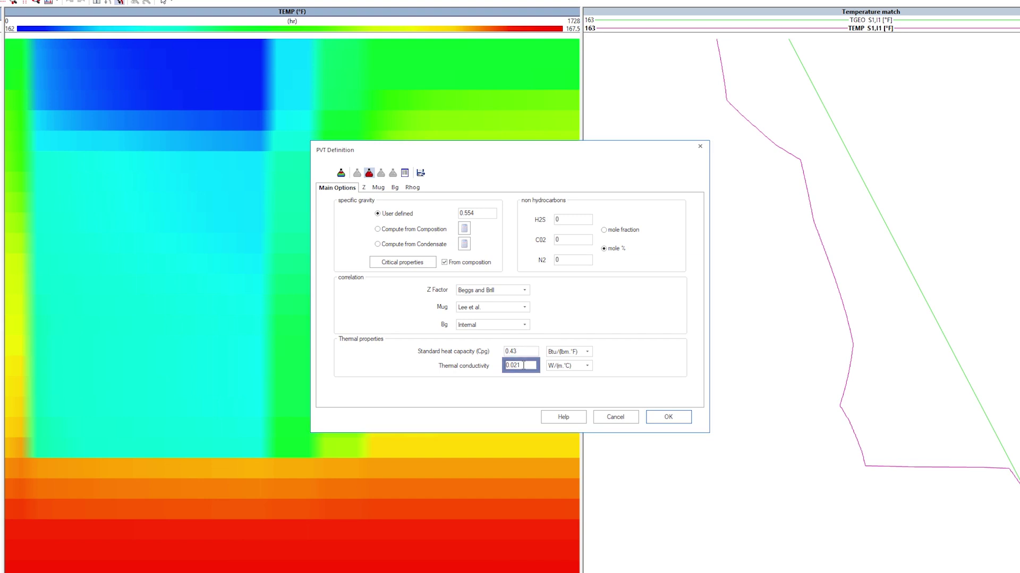
pyautogui.moveTo(521, 365); pyautogui.dragTo(511, 365)
pyautogui.write('1')
pyautogui.click(526, 291)
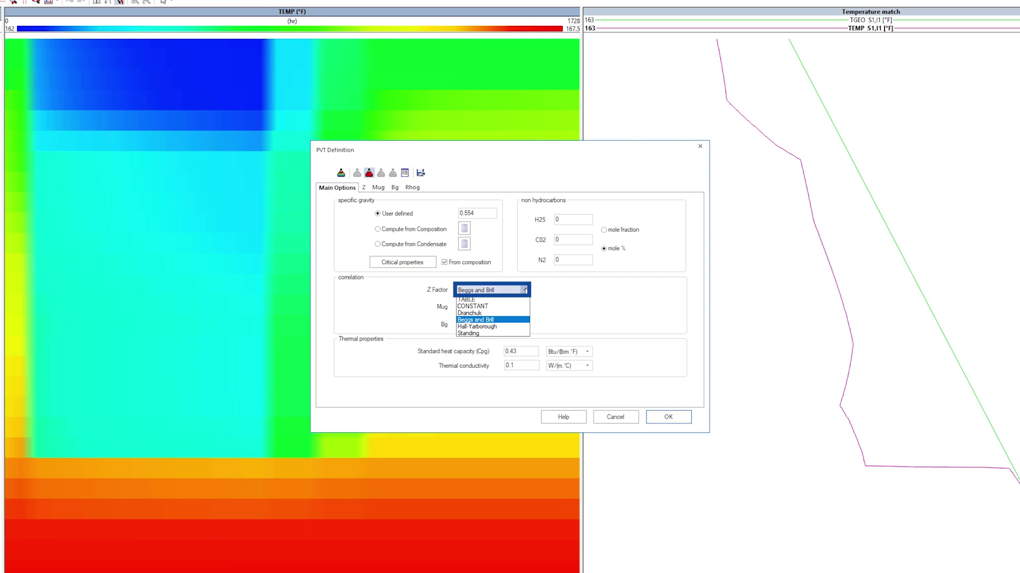
pyautogui.click(527, 291)
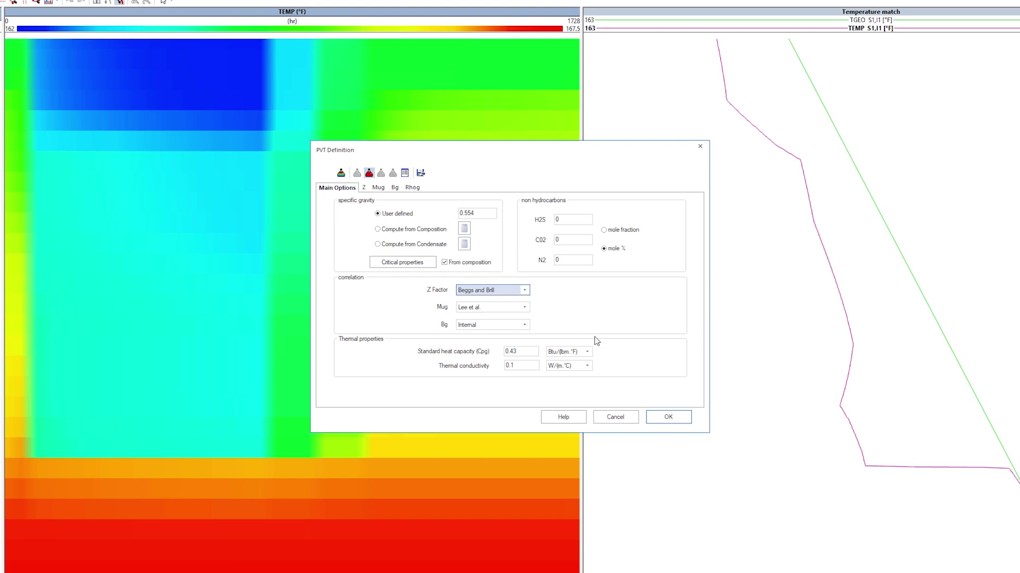
pyautogui.click(669, 417)
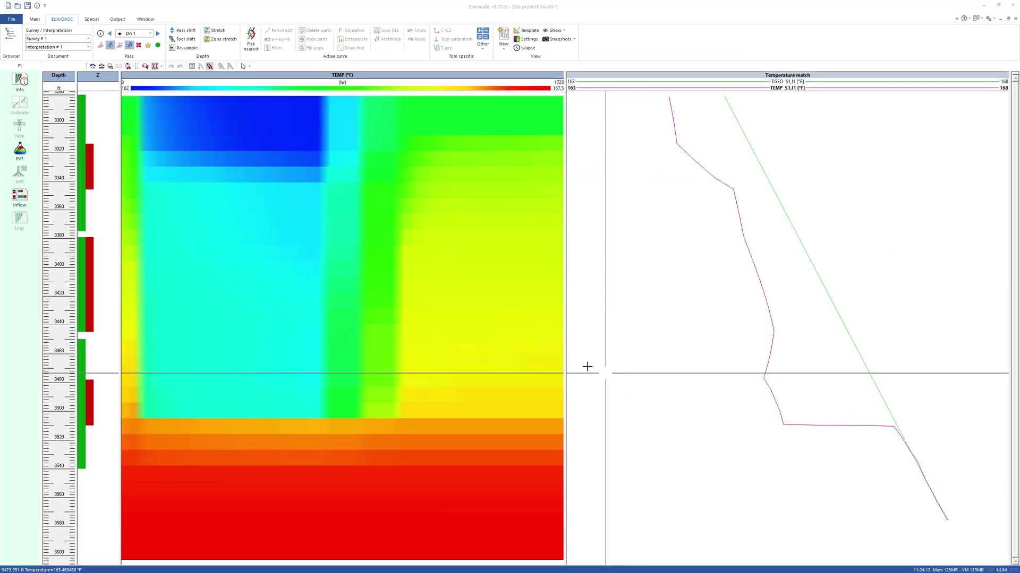
# - Create inflow zones at the top of the perforated intervals and bring up their pressure-drop table
pyautogui.click(25, 200)
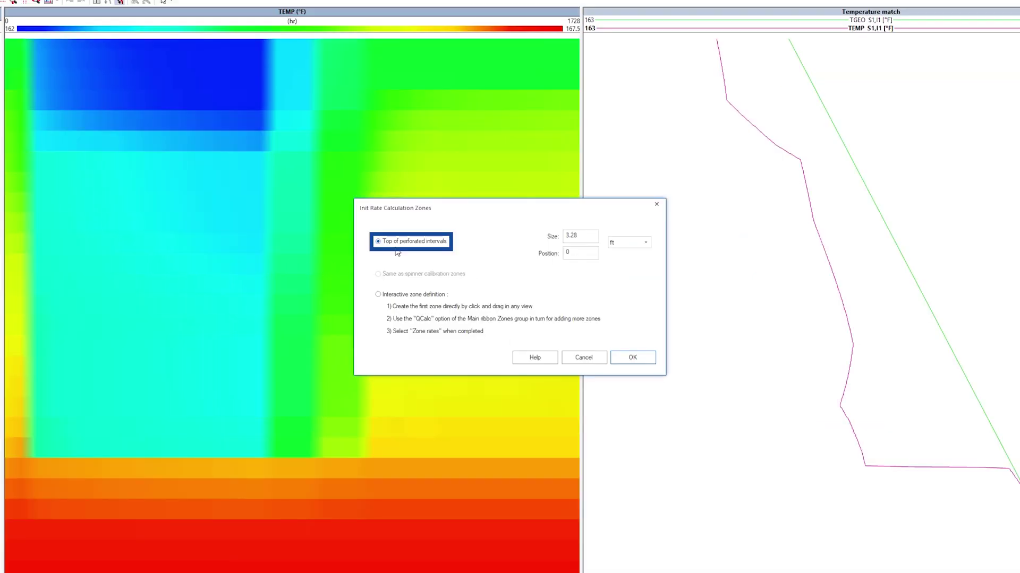
pyautogui.click(618, 359)
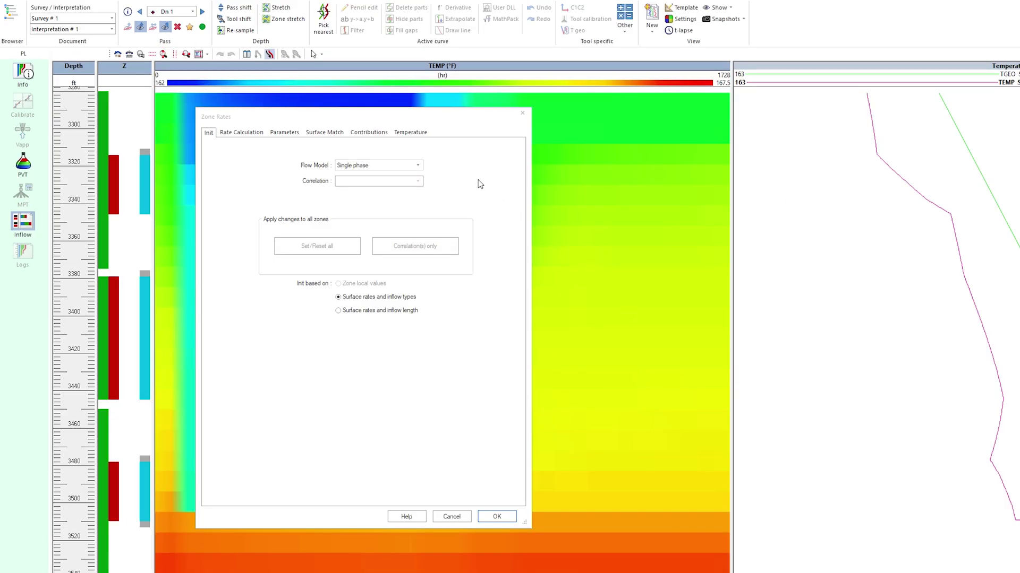
pyautogui.click(424, 139)
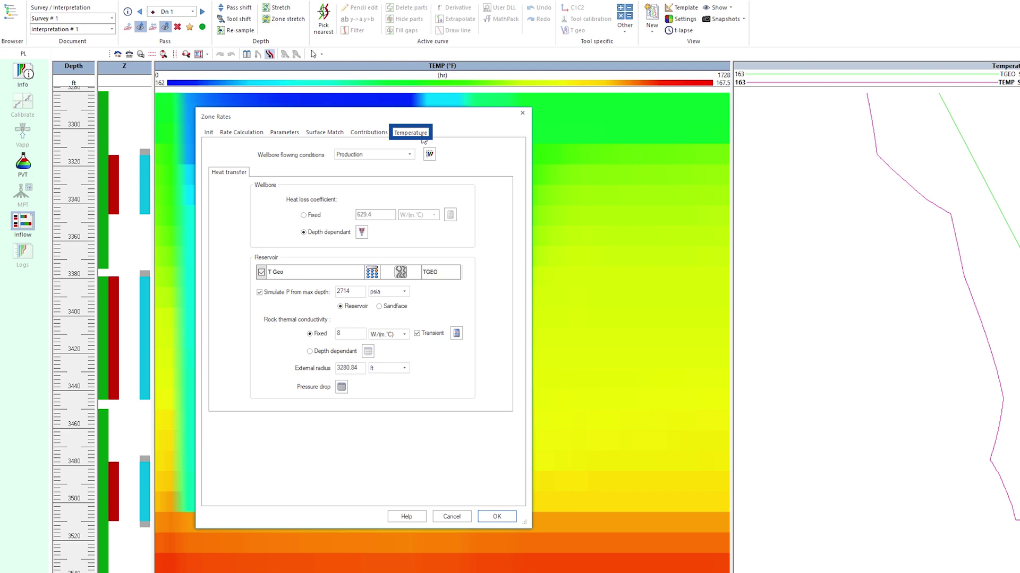
pyautogui.click(337, 392)
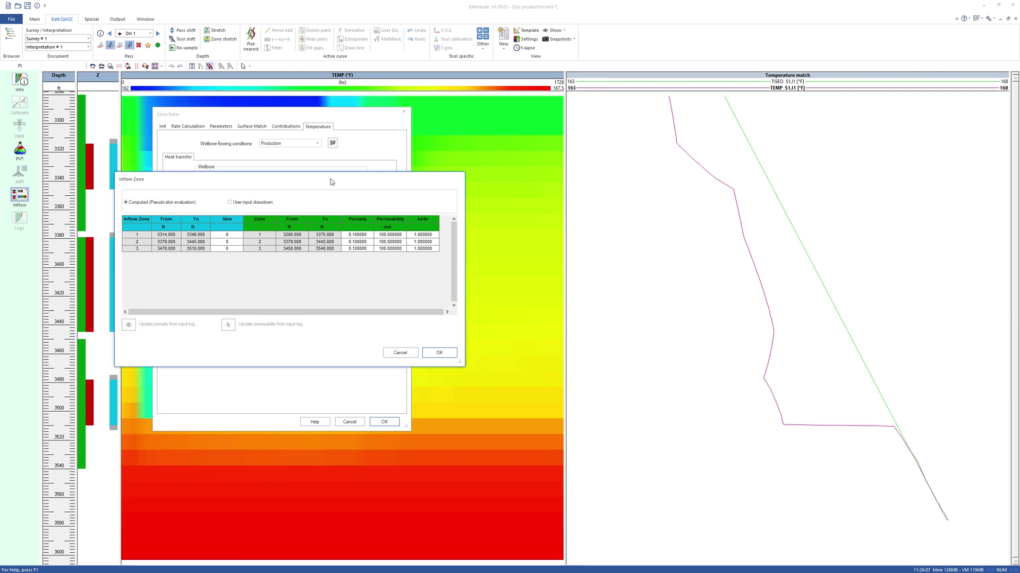
# - Enter permeabilities of 2, 1 and 3 md for inflow zones 1–3 and accept the table
pyautogui.moveTo(308, 180); pyautogui.dragTo(614, 190)
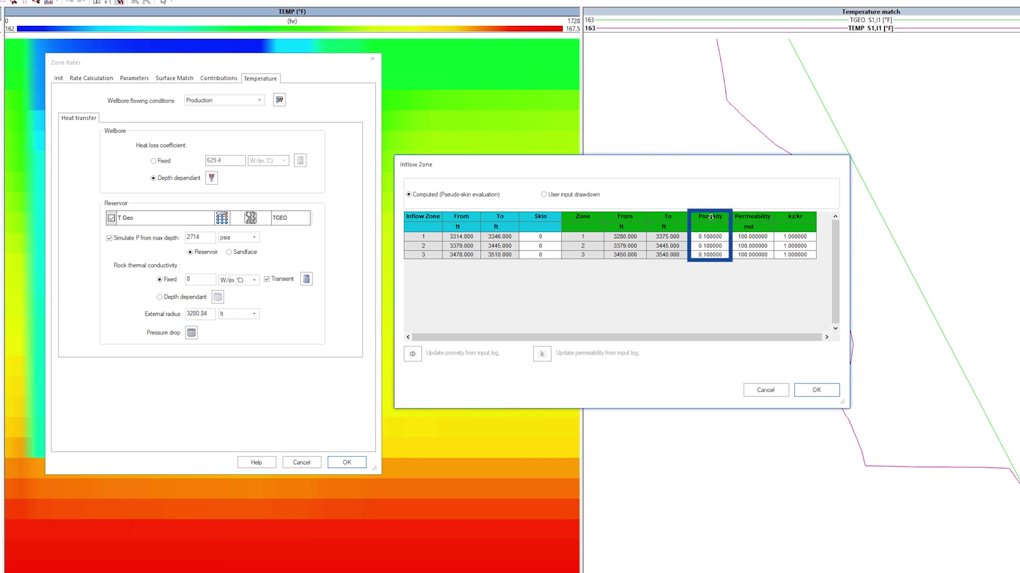
pyautogui.click(738, 237)
pyautogui.click(738, 237)
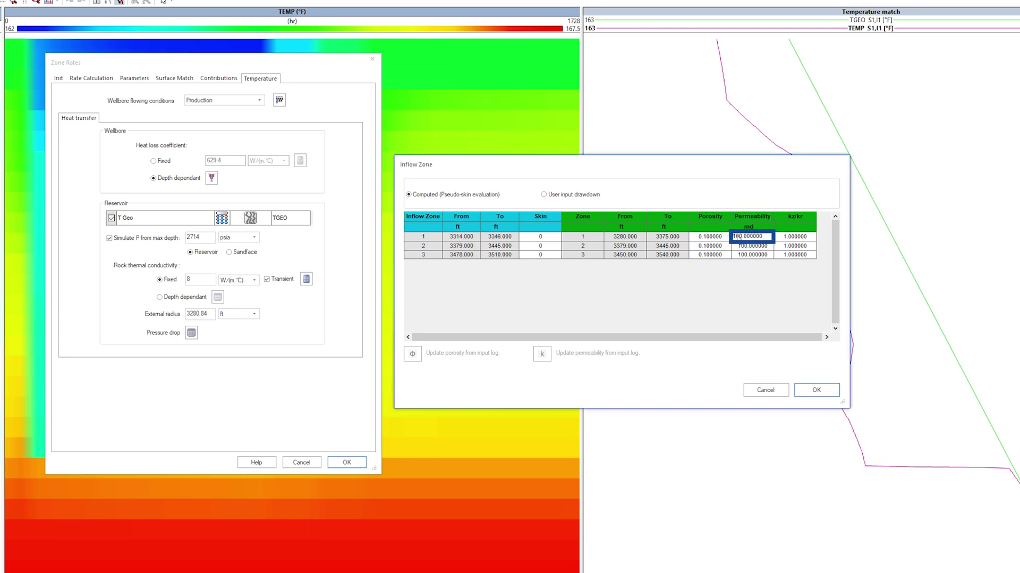
pyautogui.write('2')
pyautogui.press('Return')
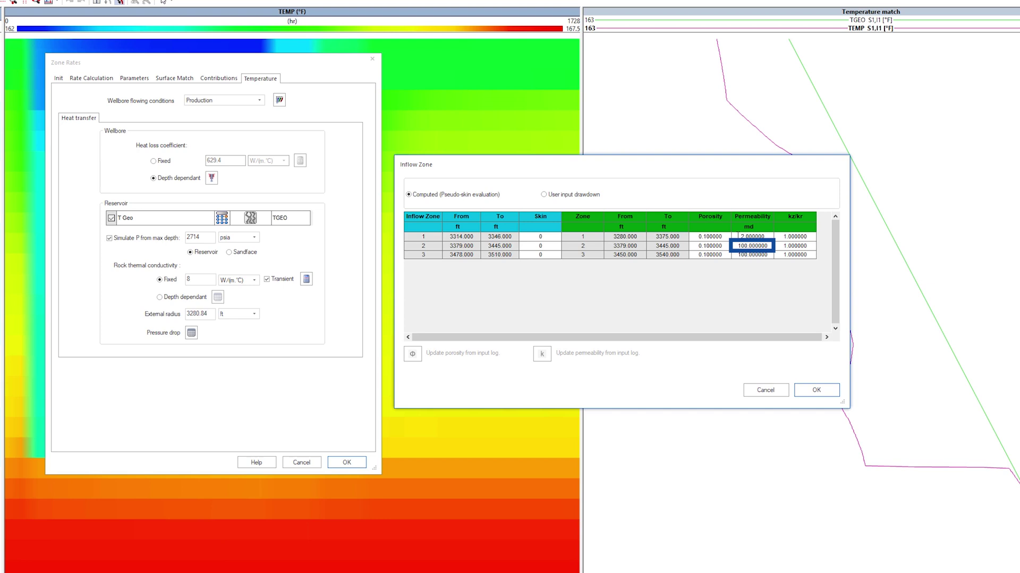
pyautogui.write('1')
pyautogui.press('Return')
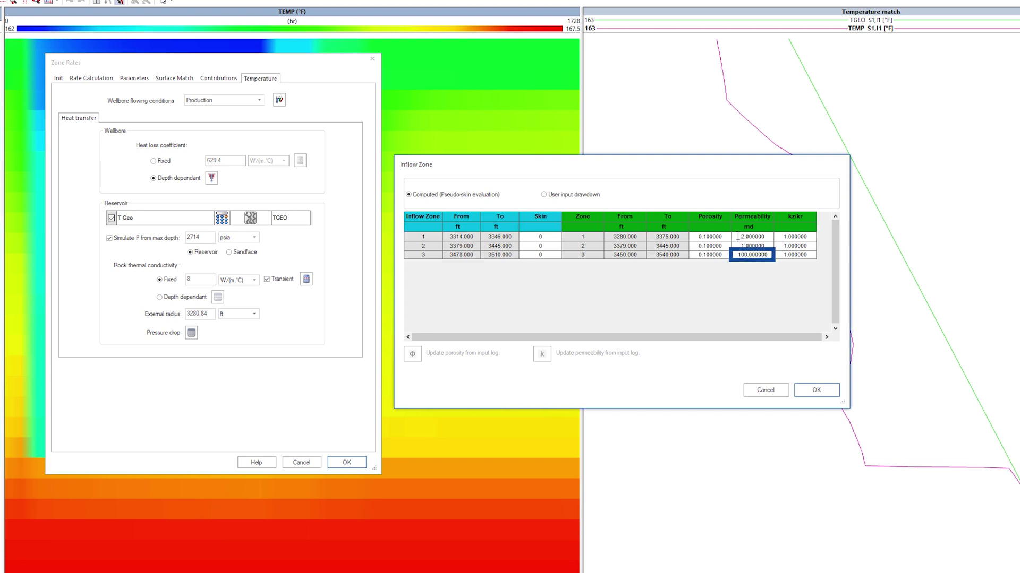
pyautogui.write('3')
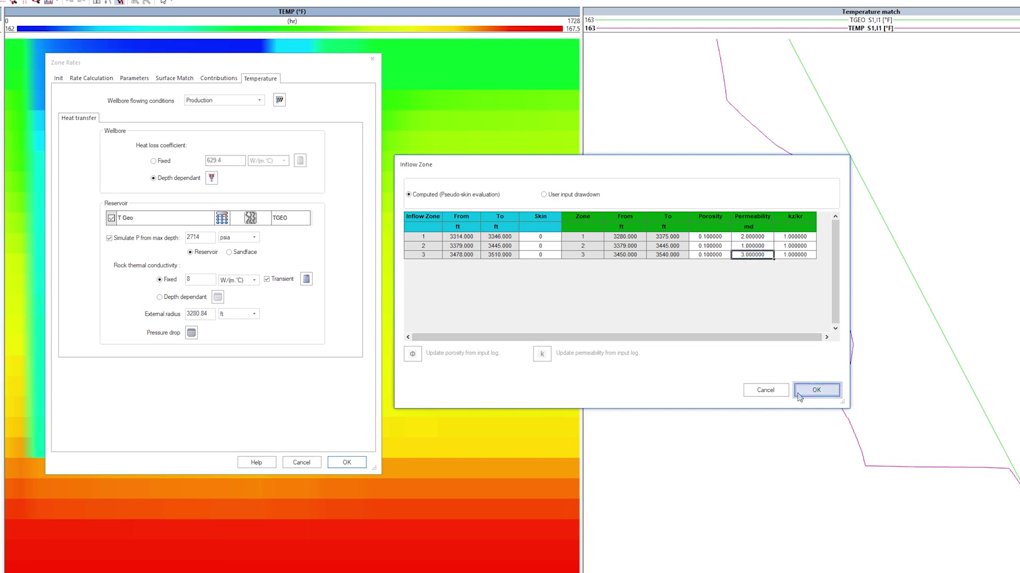
pyautogui.click(816, 390)
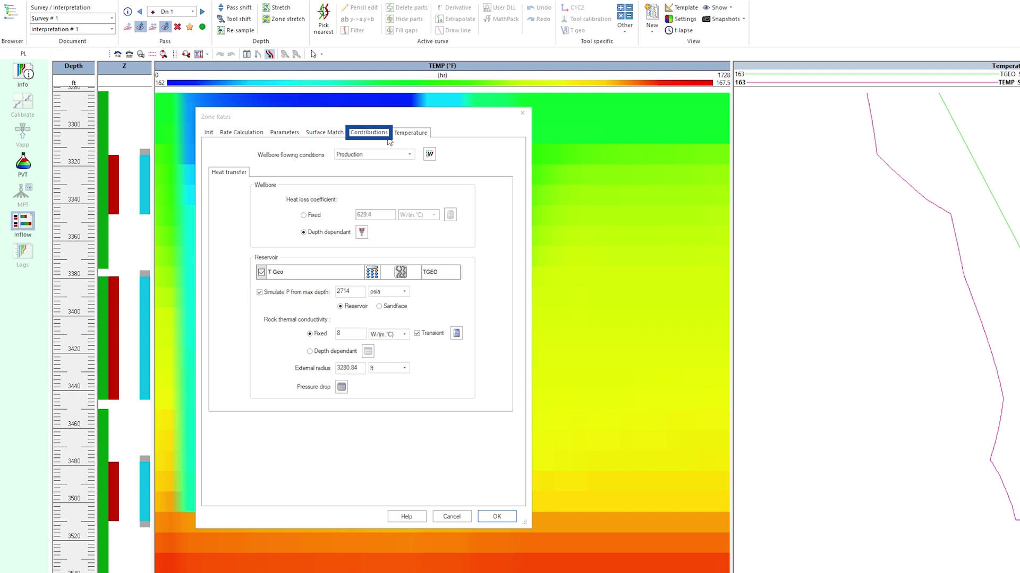
# - Enable surface-condition matching with weight 100 and generate the schematic's QZT and QZI profiles
pyautogui.click(298, 127)
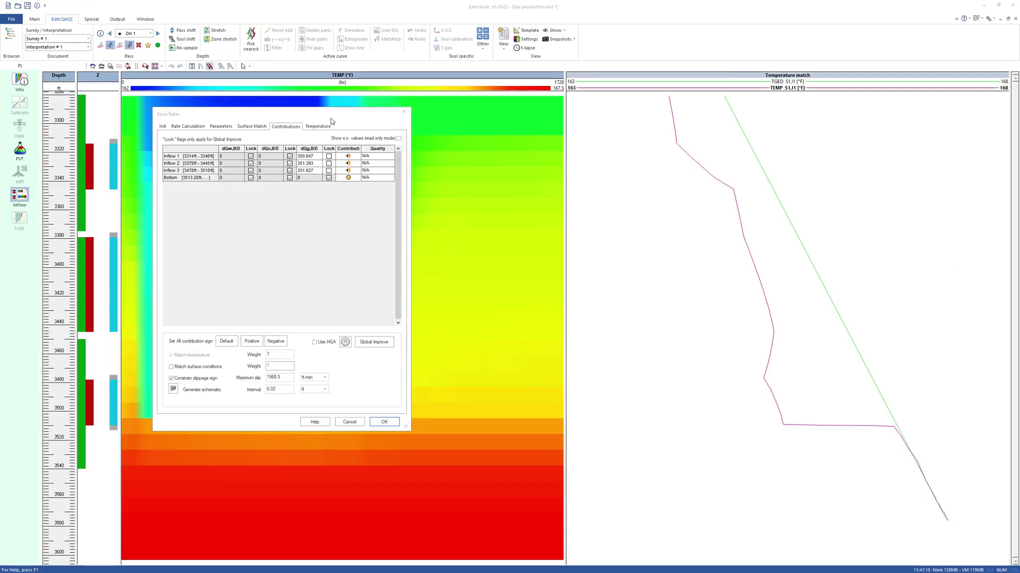
pyautogui.moveTo(436, 122); pyautogui.dragTo(770, 136)
pyautogui.moveTo(594, 128); pyautogui.dragTo(616, 130)
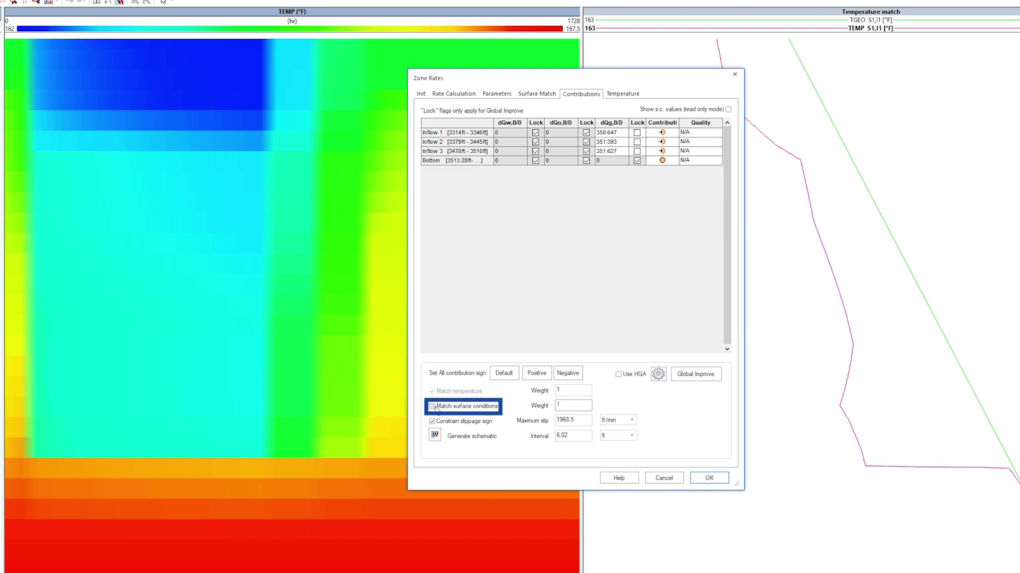
pyautogui.click(432, 406)
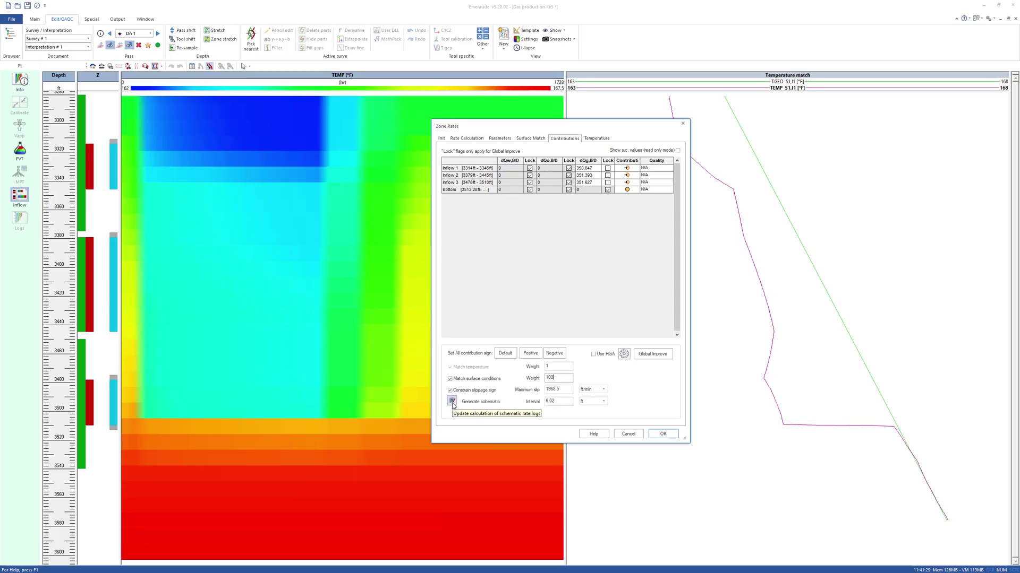
pyautogui.click(435, 438)
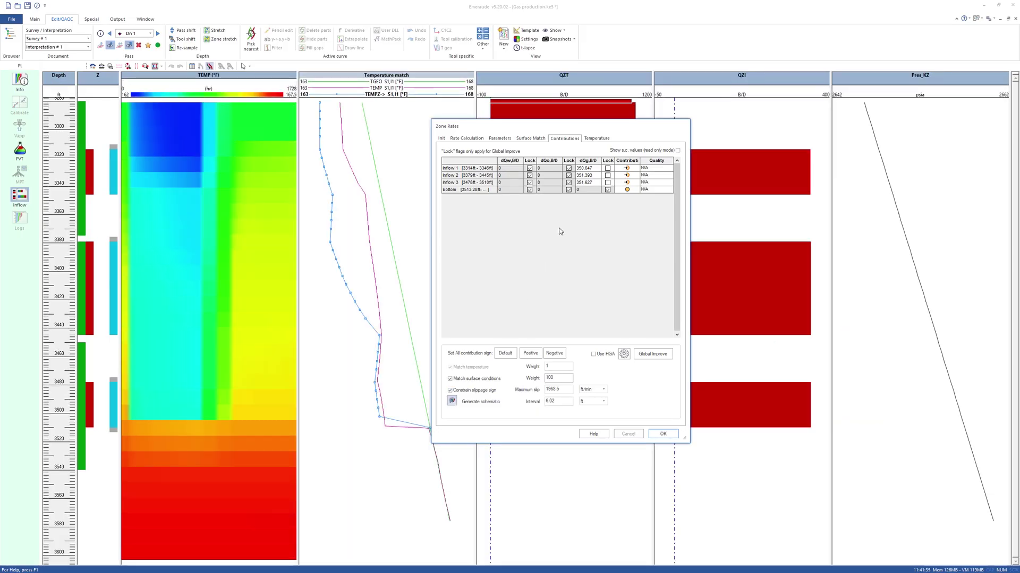
# - Run Global Improve on the temperature match, then review the QZT, QZI and Pres_KZ tracks
pyautogui.moveTo(643, 132); pyautogui.dragTo(580, 135)
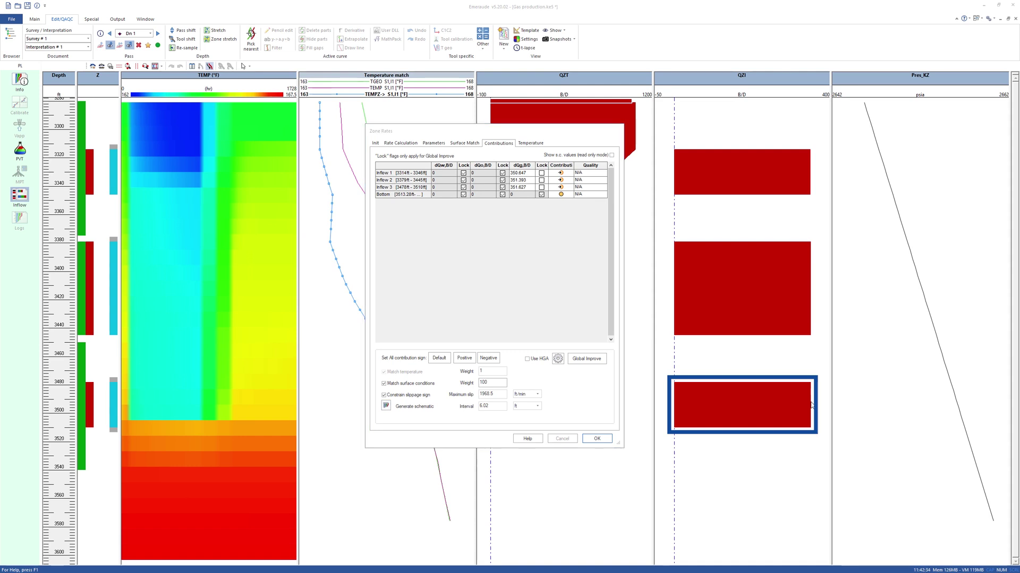
pyautogui.click(586, 359)
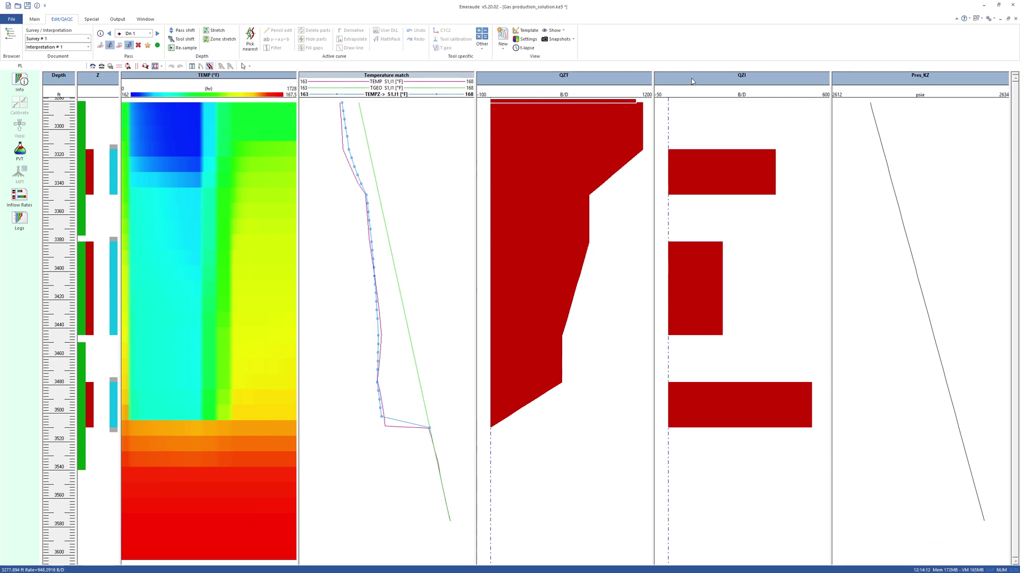
pyautogui.click(611, 184)
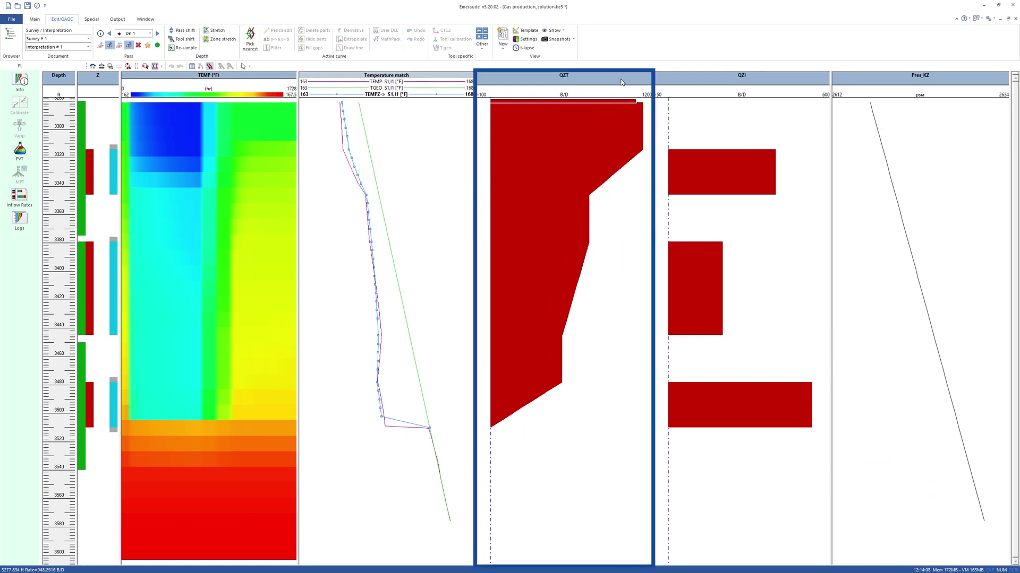
pyautogui.click(692, 79)
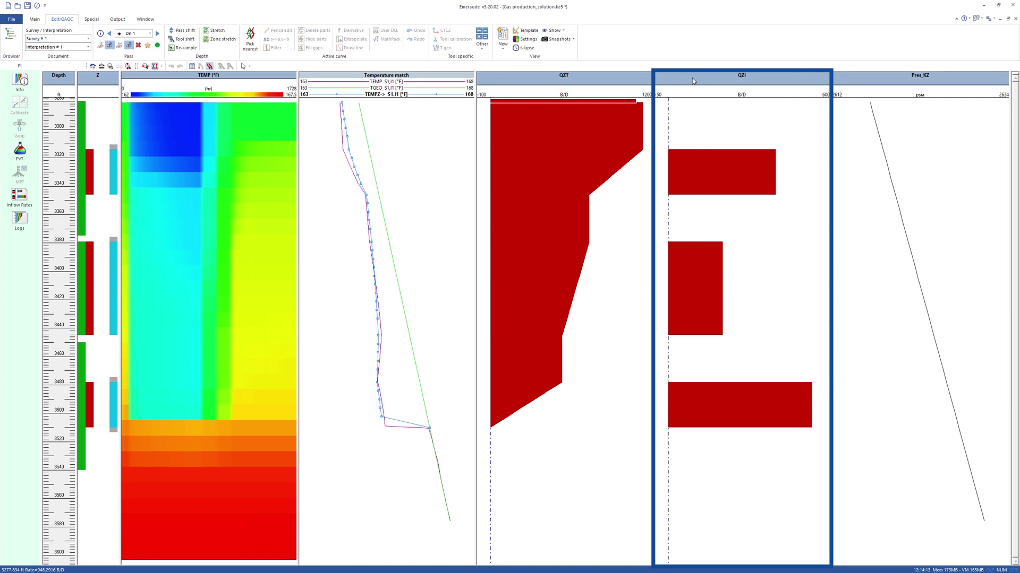
pyautogui.click(863, 79)
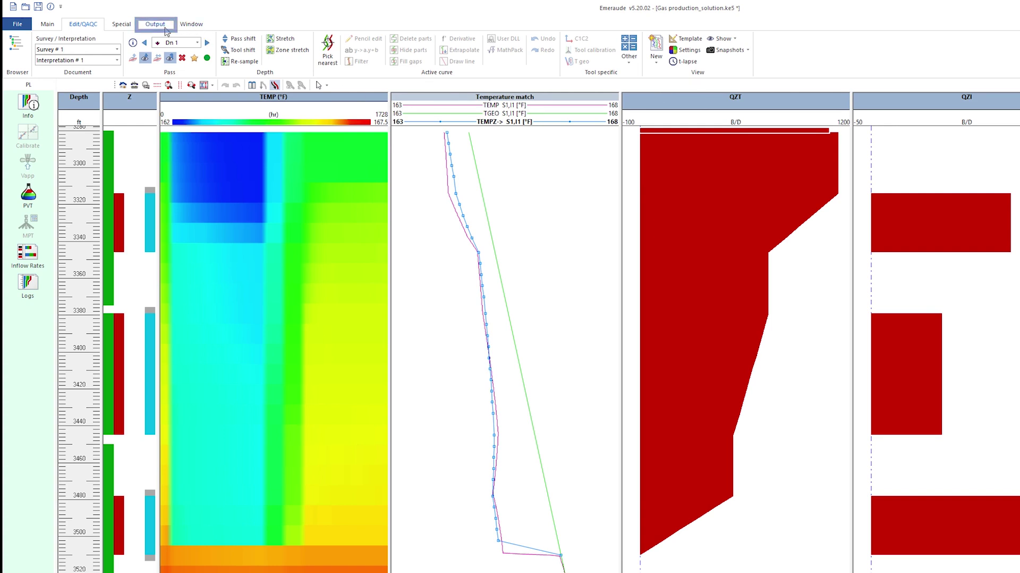
pyautogui.click(166, 30)
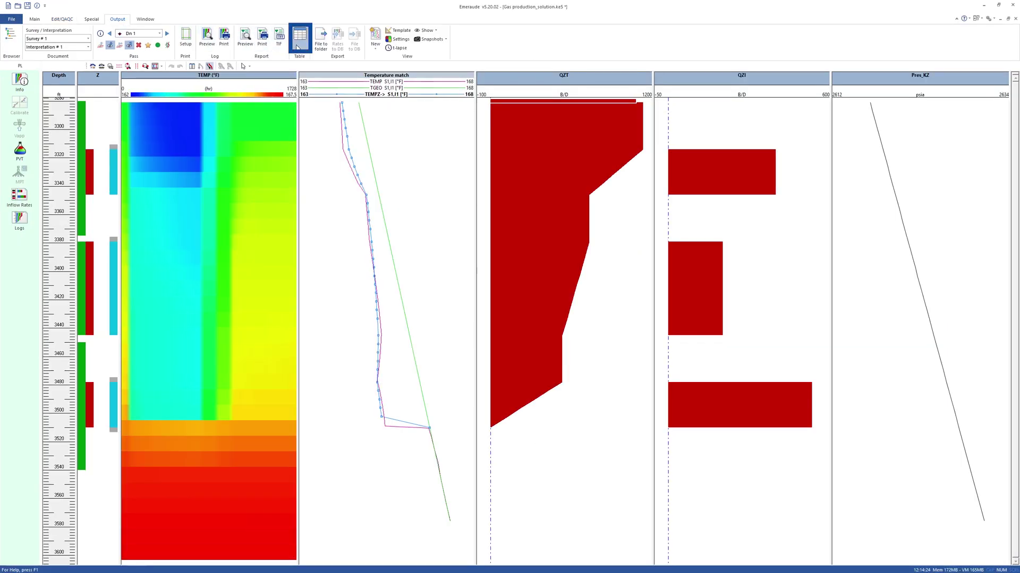
pyautogui.click(297, 47)
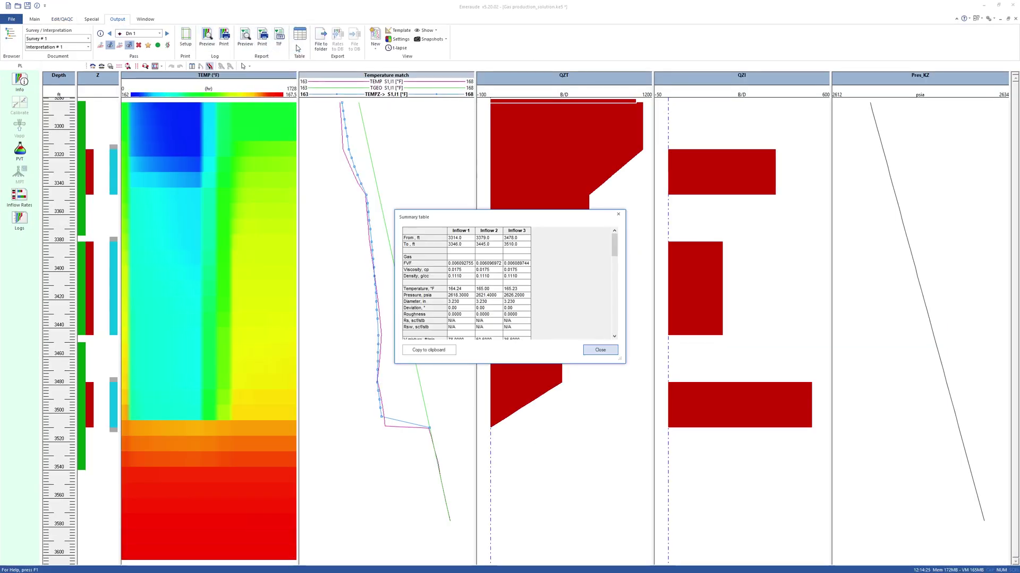
pyautogui.moveTo(460, 207); pyautogui.dragTo(461, 83)
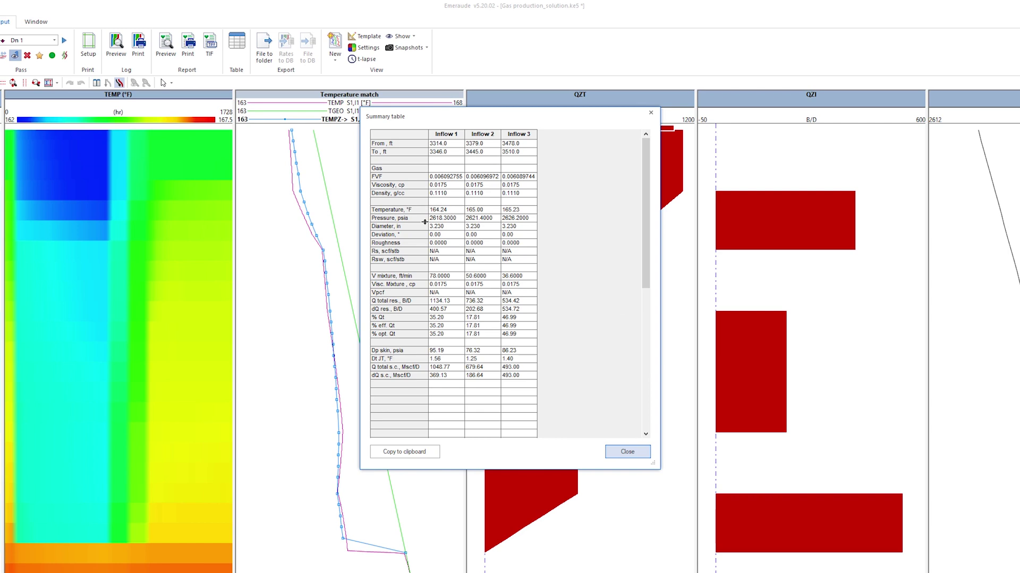
pyautogui.click(410, 351)
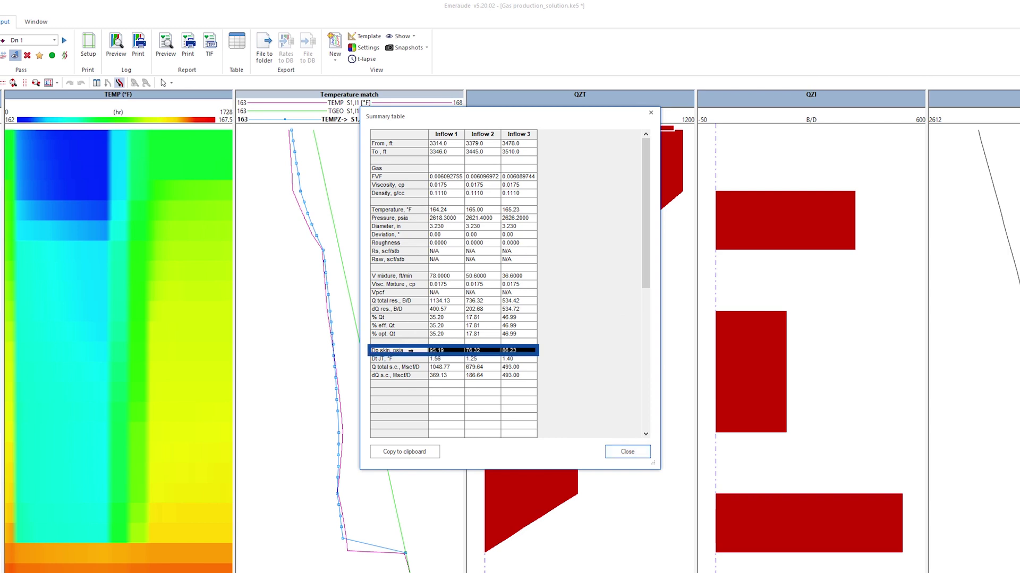
pyautogui.click(411, 359)
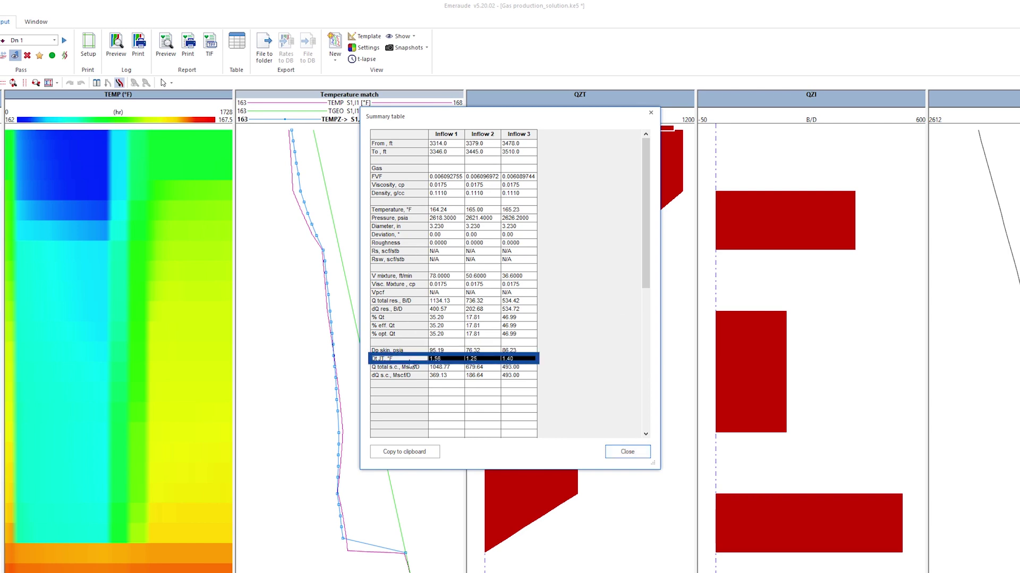
pyautogui.click(411, 317)
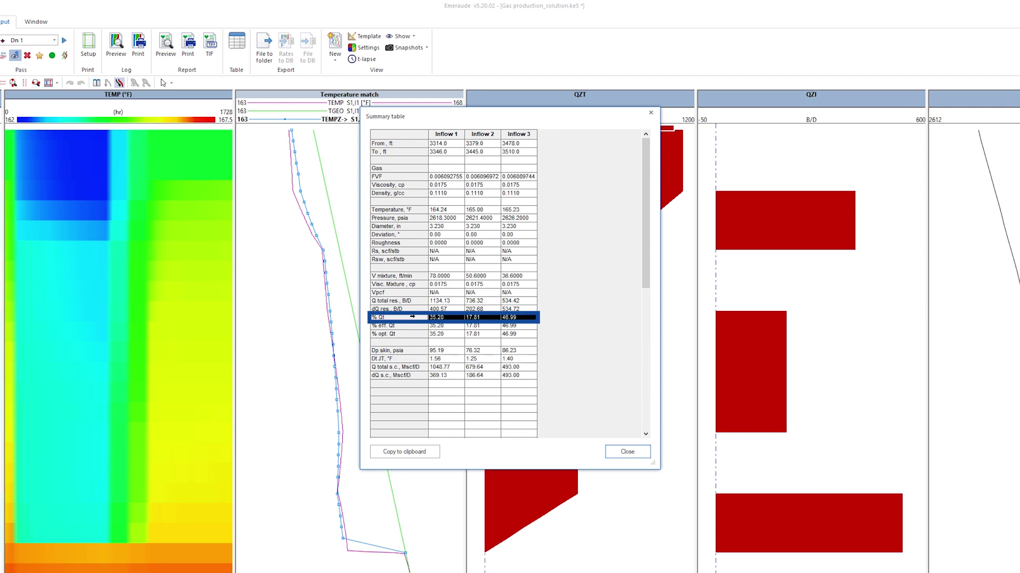
pyautogui.click(627, 451)
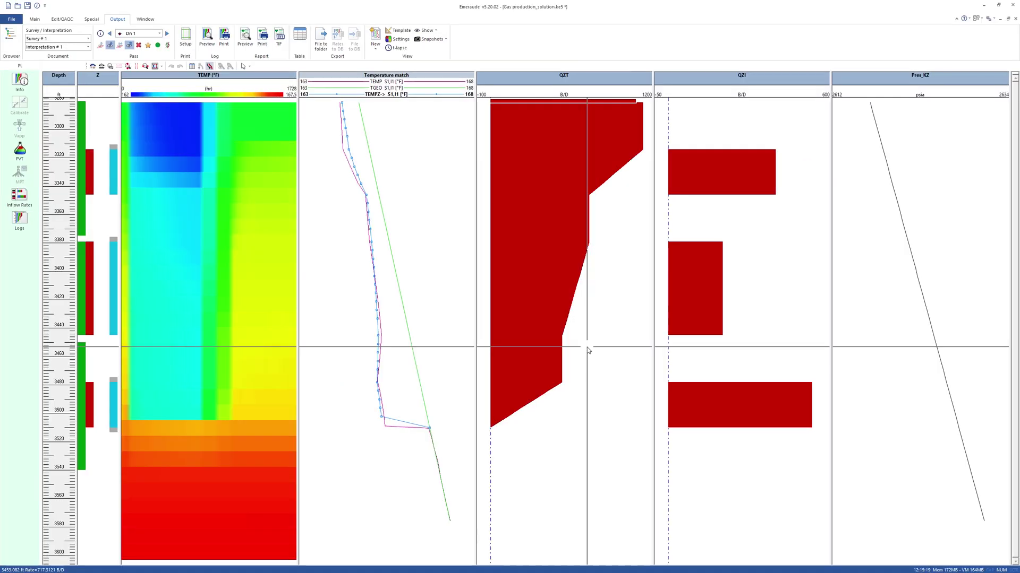